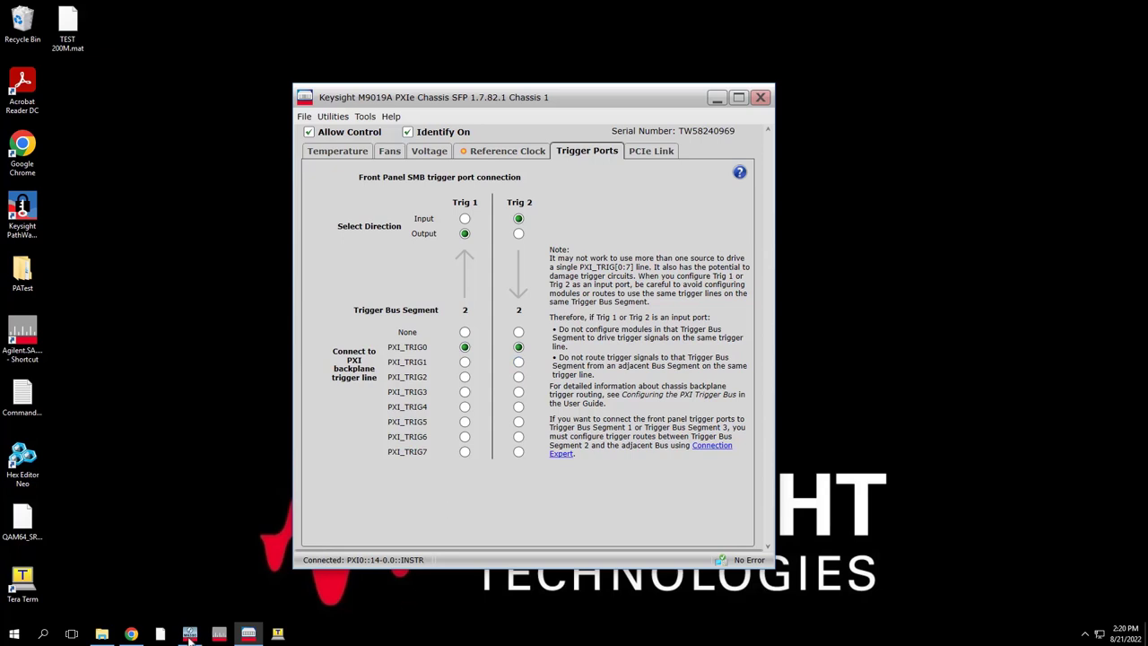
- Launch the Modular TRX software and run the M9415A module in slot 8
{"action": "left_click", "coordinate": [189, 633]}
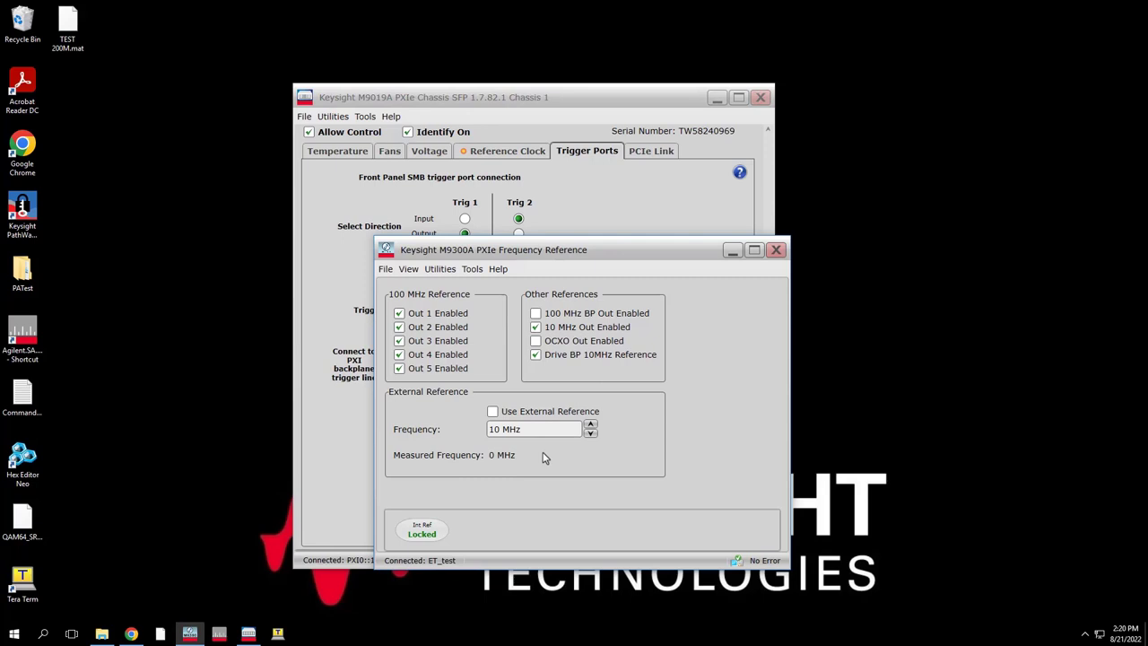
{"action": "left_click", "coordinate": [15, 634]}
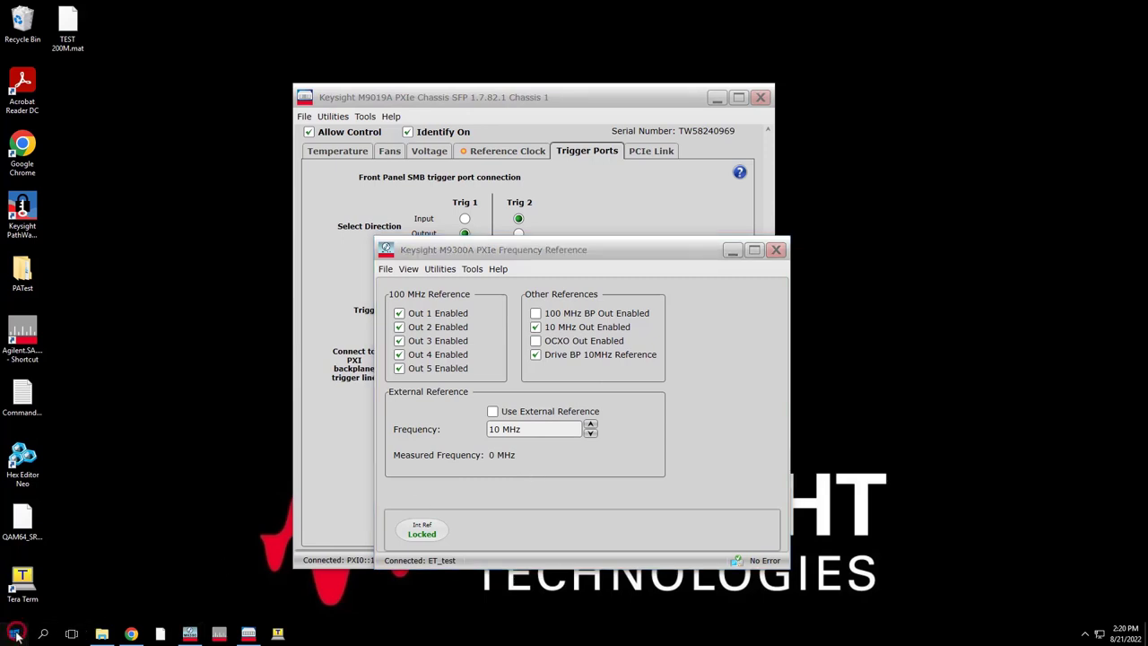
{"action": "left_click", "coordinate": [282, 305]}
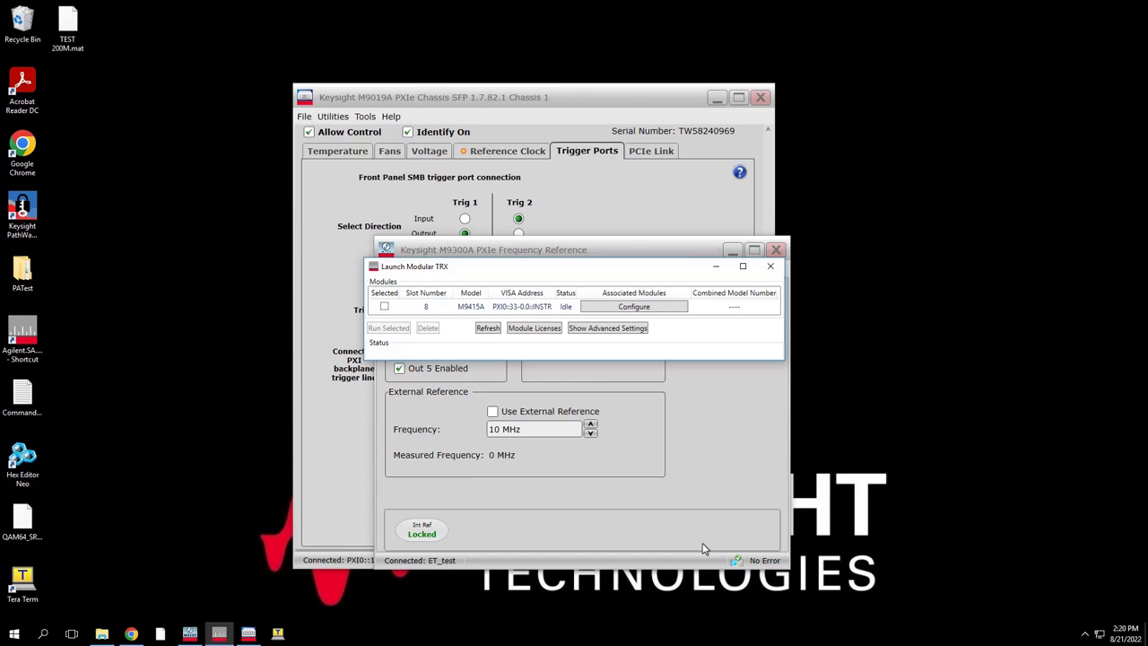
{"action": "left_click", "coordinate": [384, 305]}
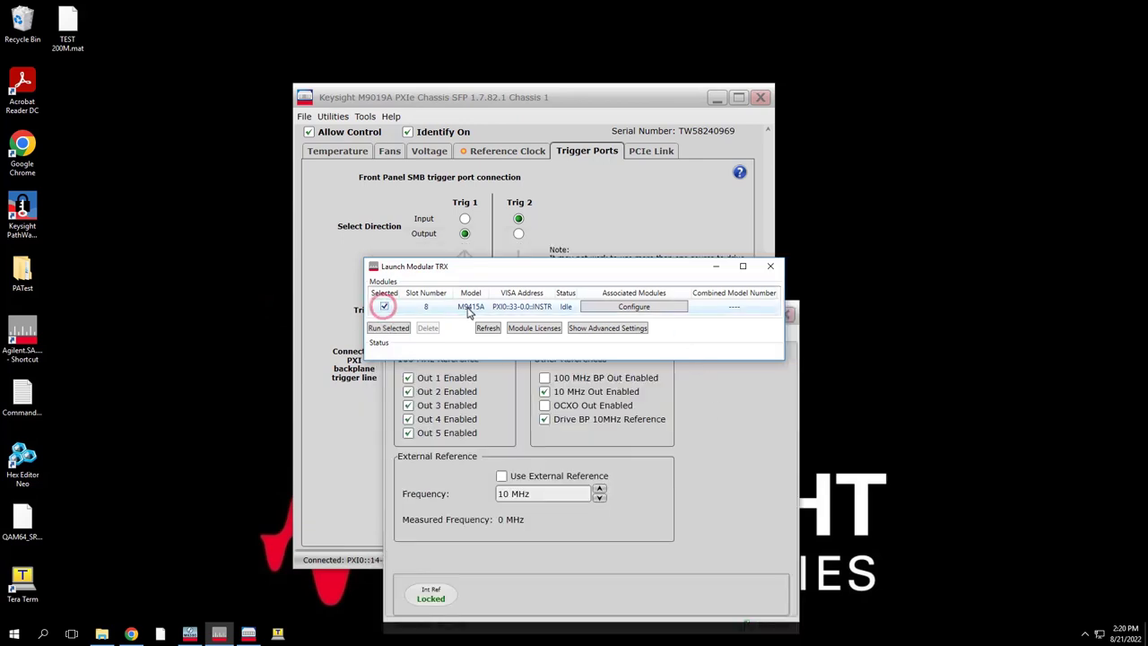
{"action": "left_click", "coordinate": [398, 328]}
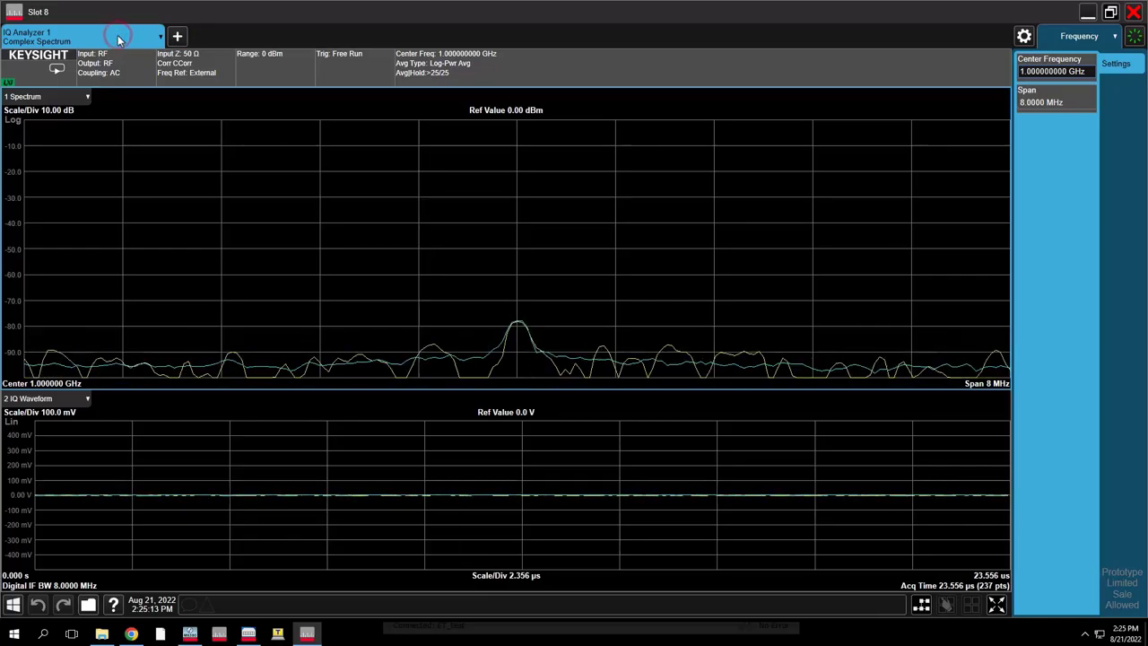
- Switch the IQ Analyzer screen to Power Amplifier mode with the Power Amplifier measurement in Normal view
{"action": "left_click", "coordinate": [118, 36]}
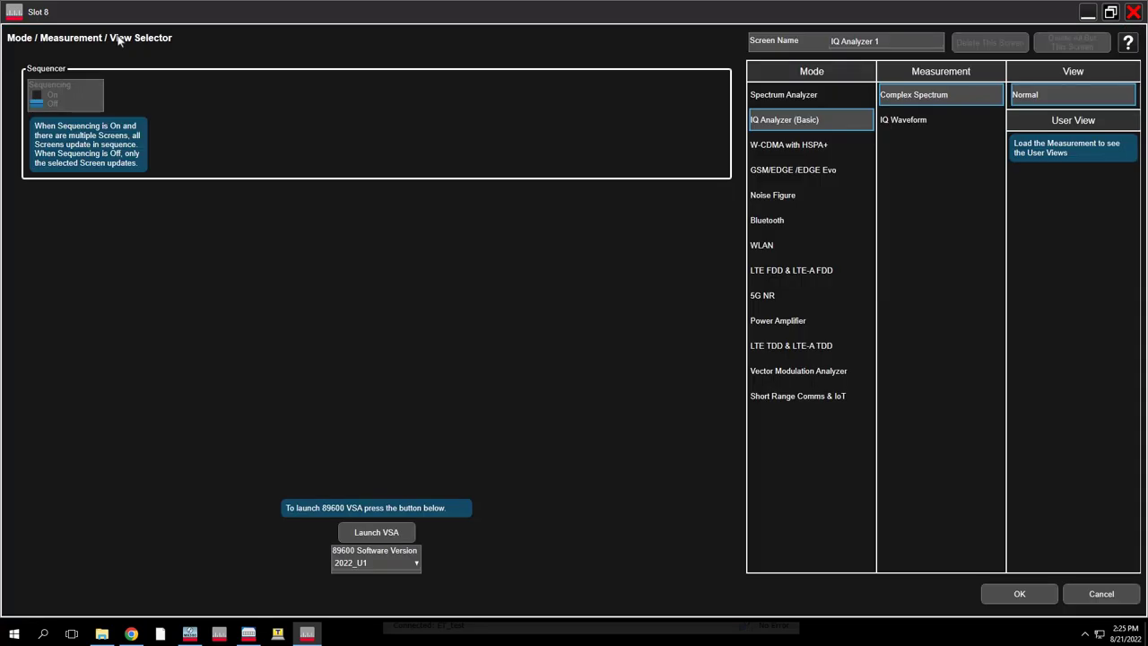
{"action": "left_click", "coordinate": [760, 327]}
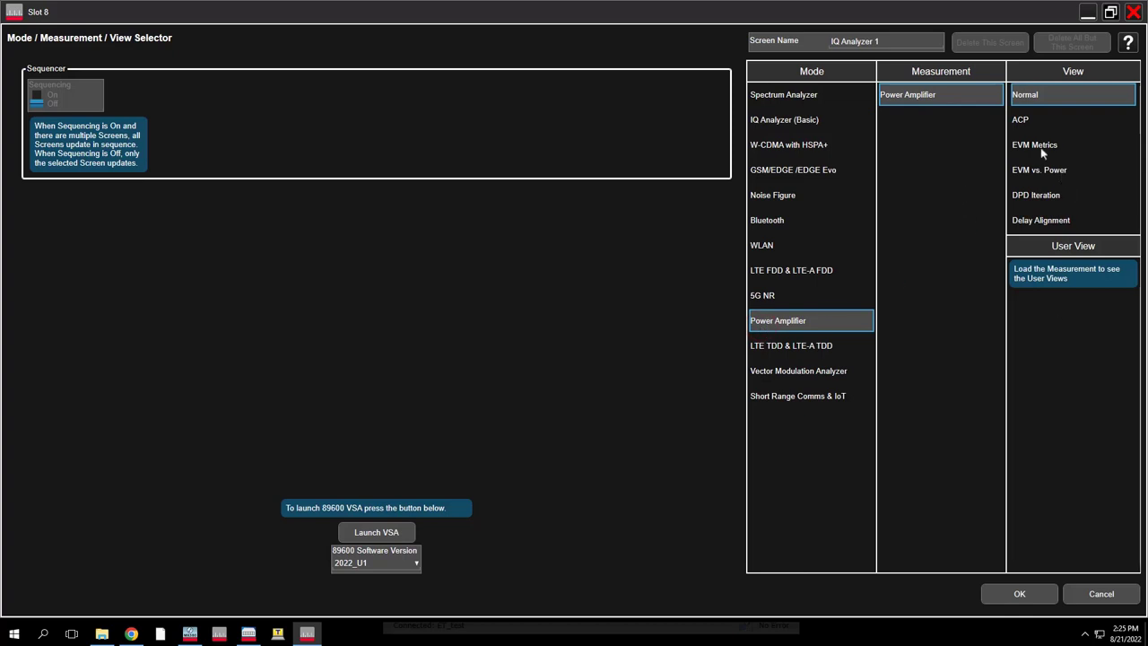
{"action": "left_click", "coordinate": [1004, 593]}
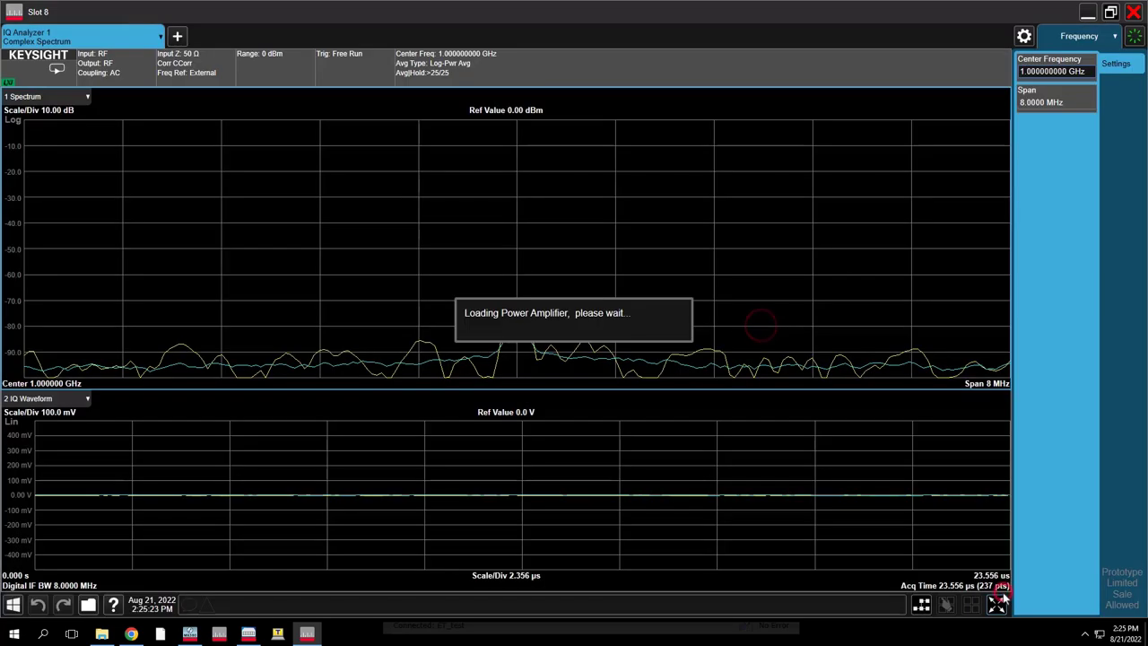
- Set the carrier reference frequency to 2.1 GHz
{"action": "left_click", "coordinate": [1071, 79]}
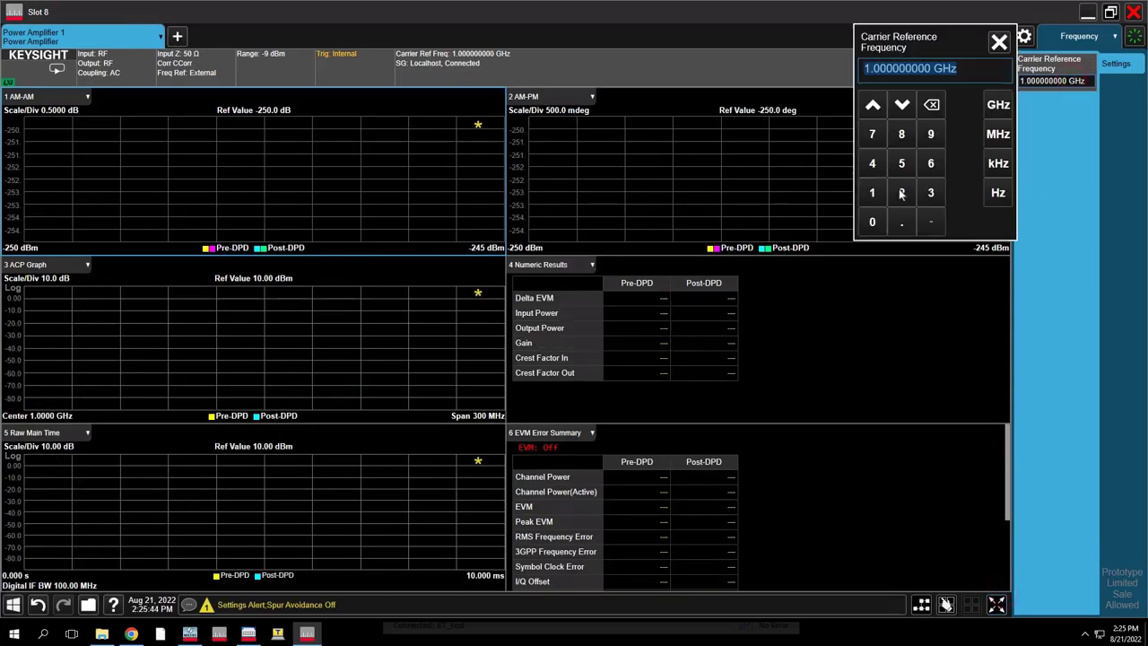
{"action": "left_click", "coordinate": [901, 192]}
{"action": "left_click", "coordinate": [901, 221]}
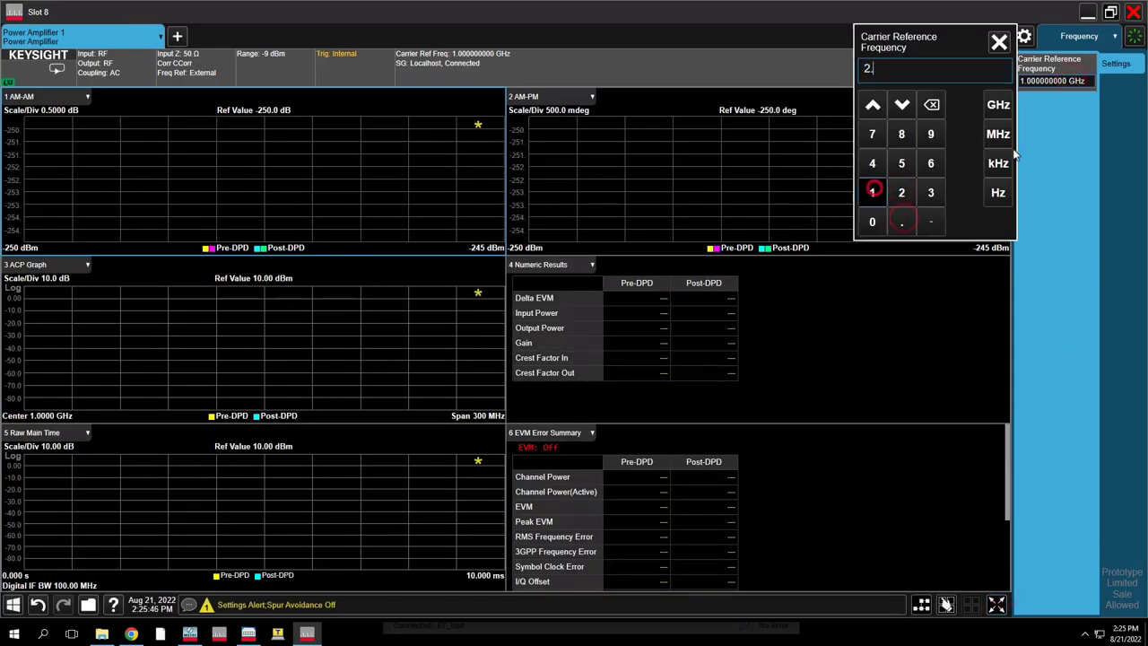
{"action": "left_click", "coordinate": [874, 193]}
{"action": "left_click", "coordinate": [995, 105]}
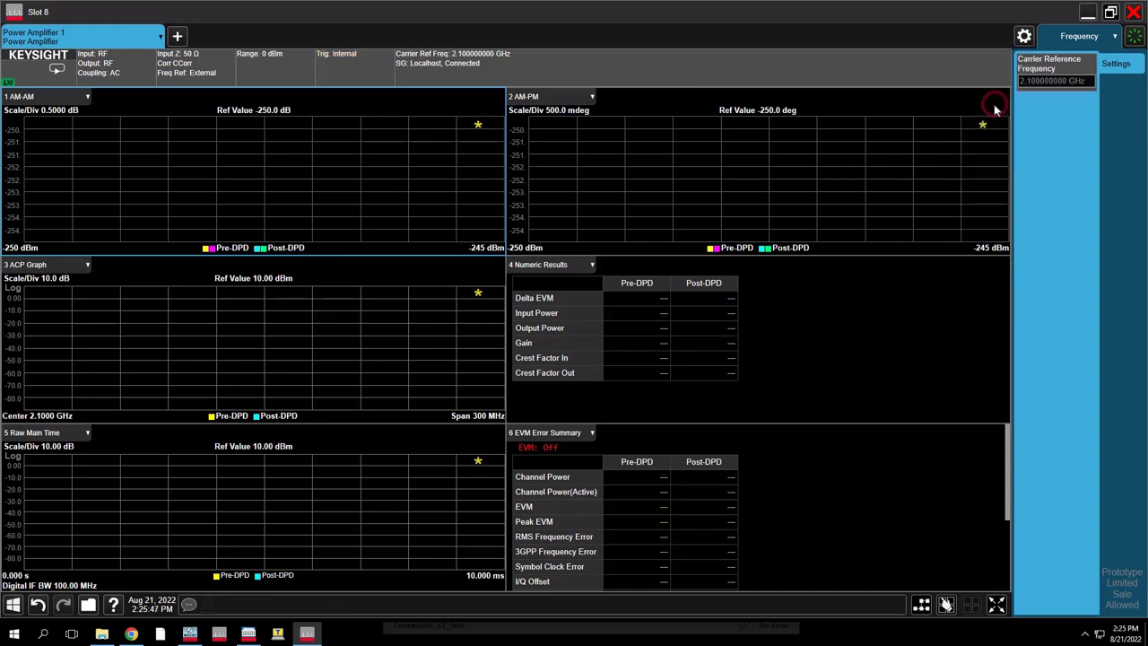
- Apply the 5GNR radio standard preset for BTS with 20 MHz bandwidth and the FR1 option
{"action": "left_click", "coordinate": [1079, 36]}
{"action": "left_click", "coordinate": [1082, 215]}
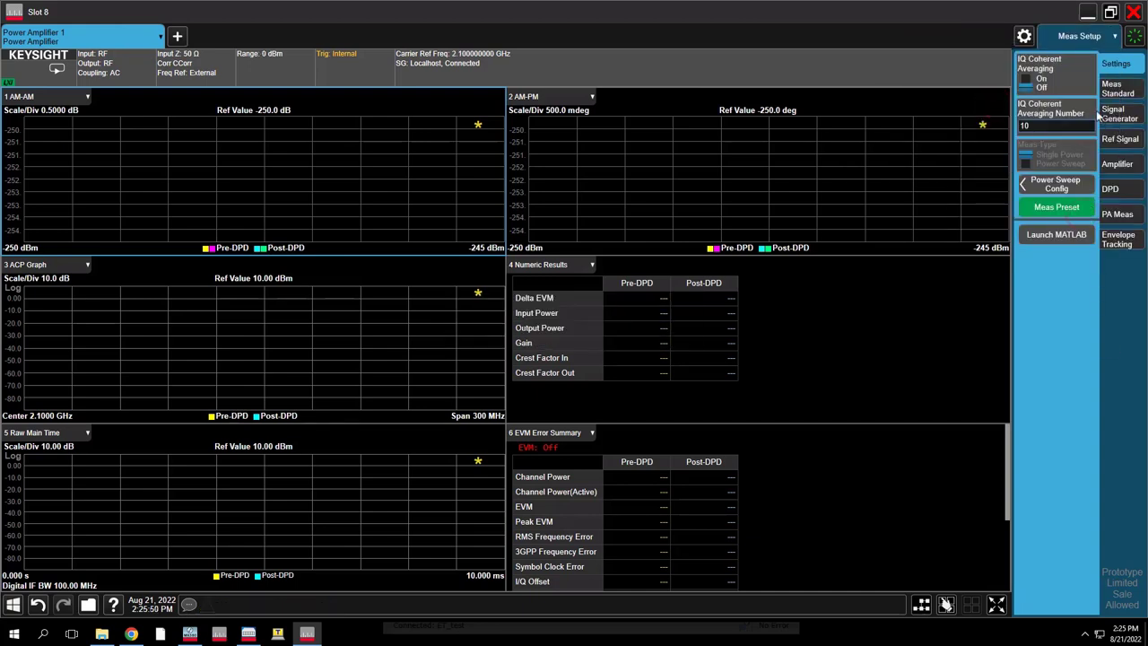
{"action": "left_click", "coordinate": [1110, 90]}
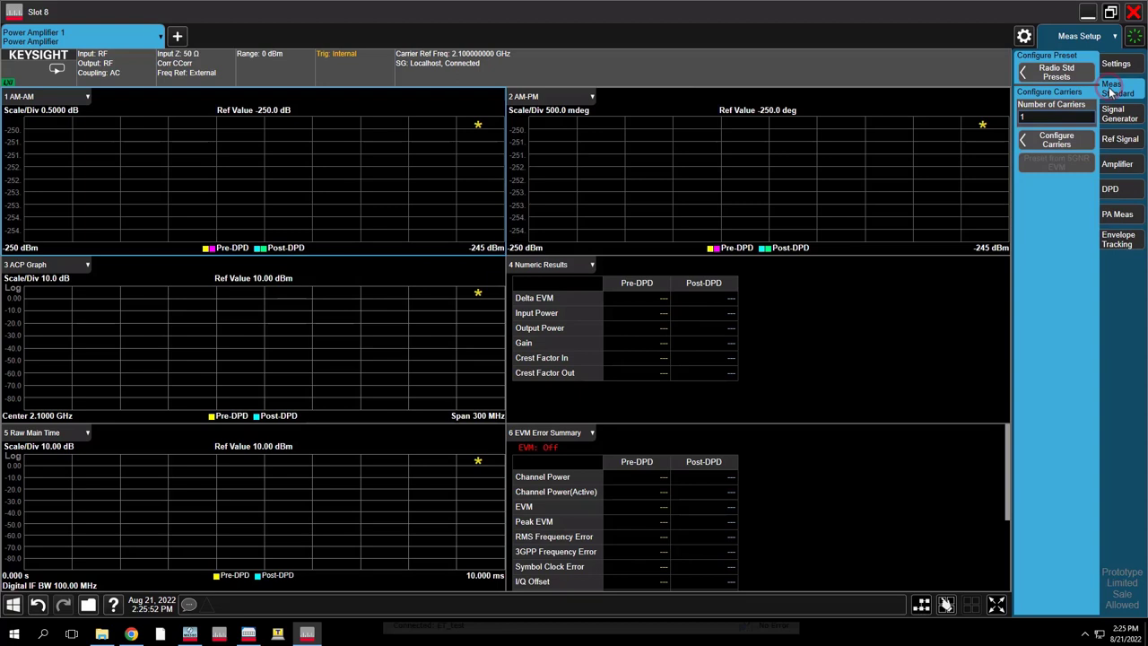
{"action": "left_click", "coordinate": [1064, 75]}
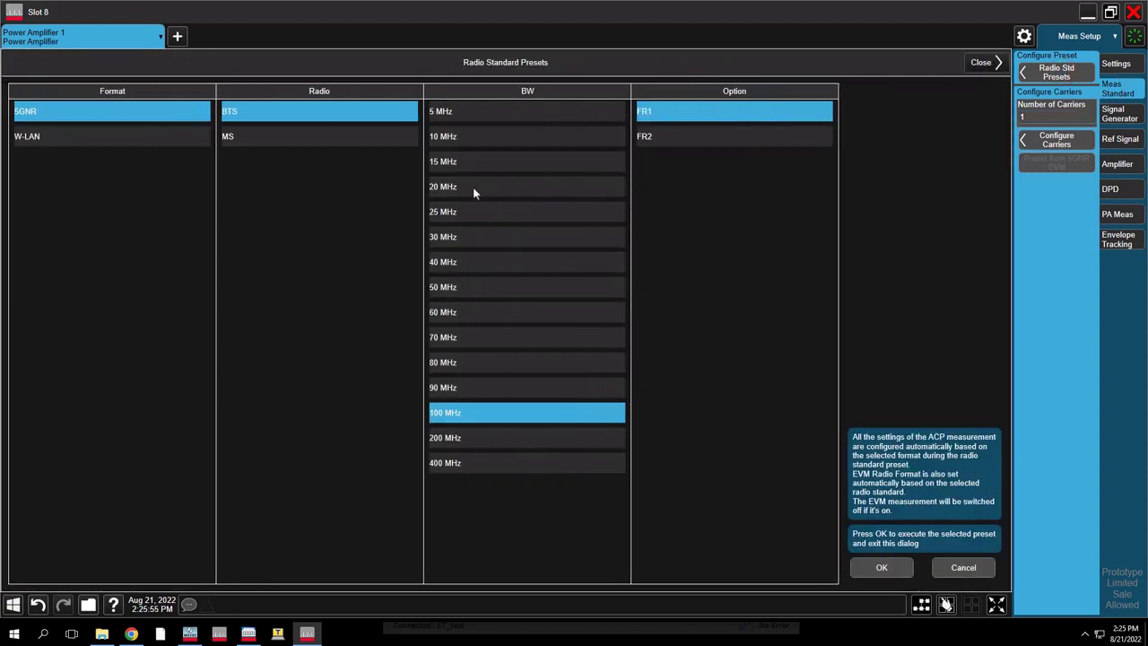
{"action": "left_click", "coordinate": [474, 186]}
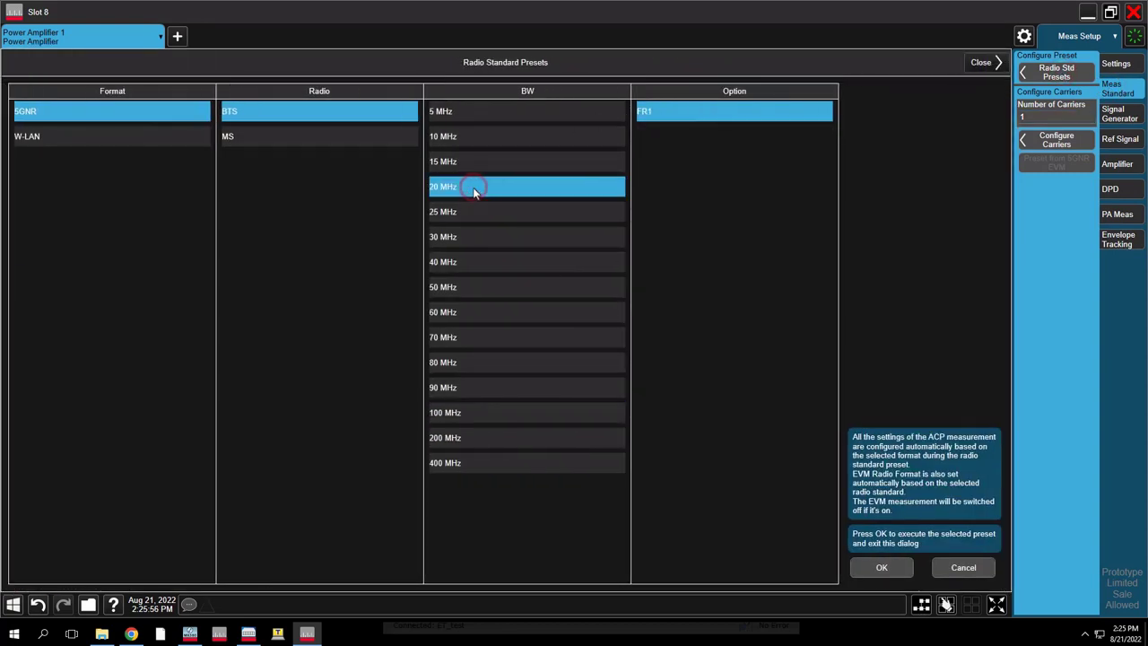
{"action": "left_click", "coordinate": [867, 570]}
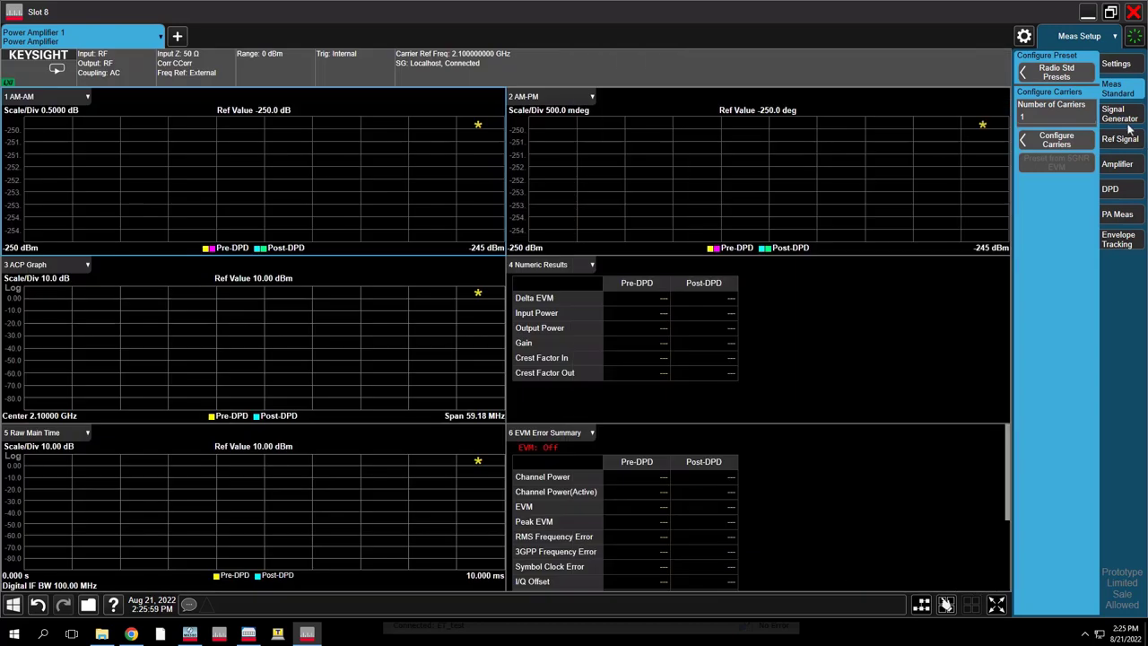
- Turn on the signal generator's RF output and load the Signal Studio waveform 5G_20M_TM3.1_OSR1.wfm as the reference signal
{"action": "left_click", "coordinate": [1121, 115]}
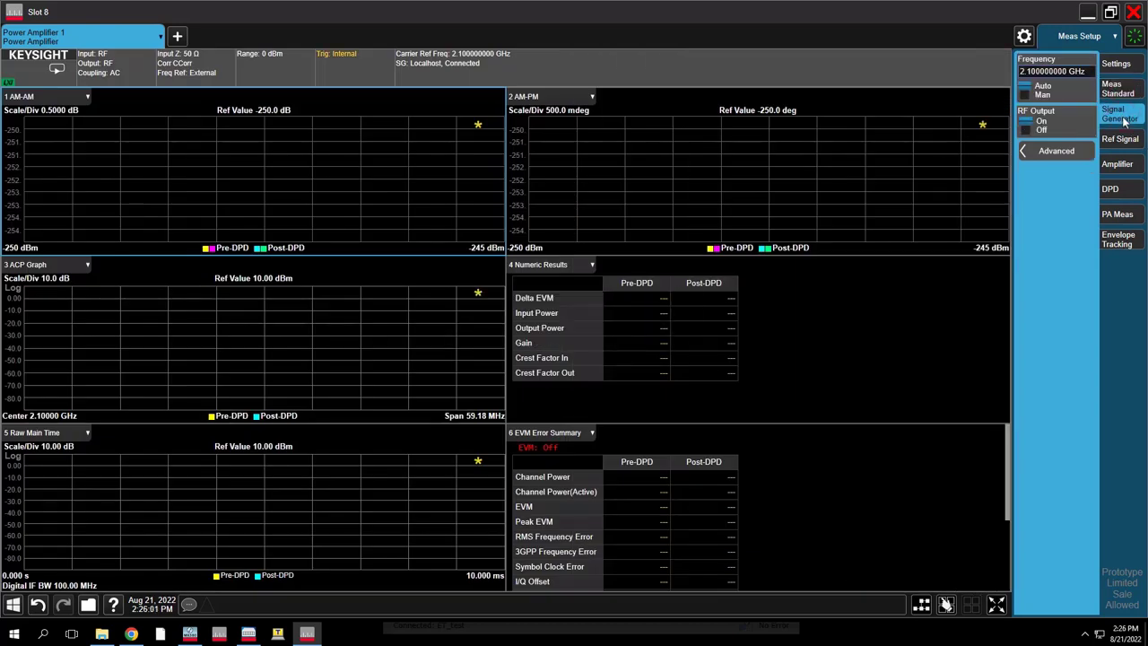
{"action": "left_click", "coordinate": [1032, 123]}
{"action": "left_click", "coordinate": [1117, 140]}
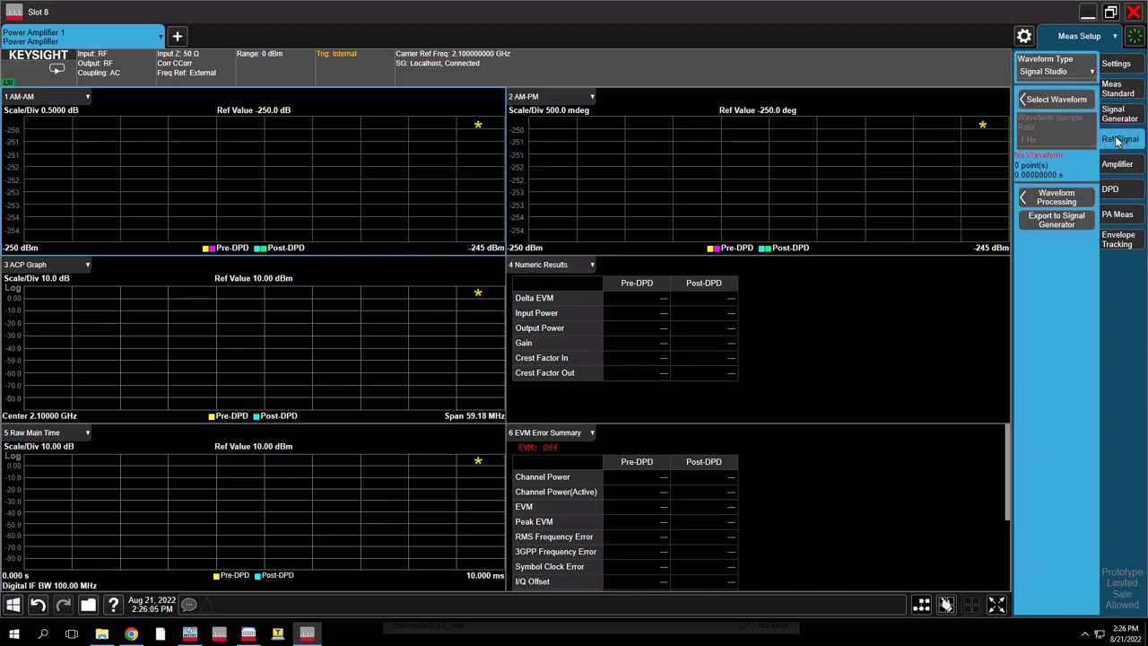
{"action": "left_click", "coordinate": [1045, 72]}
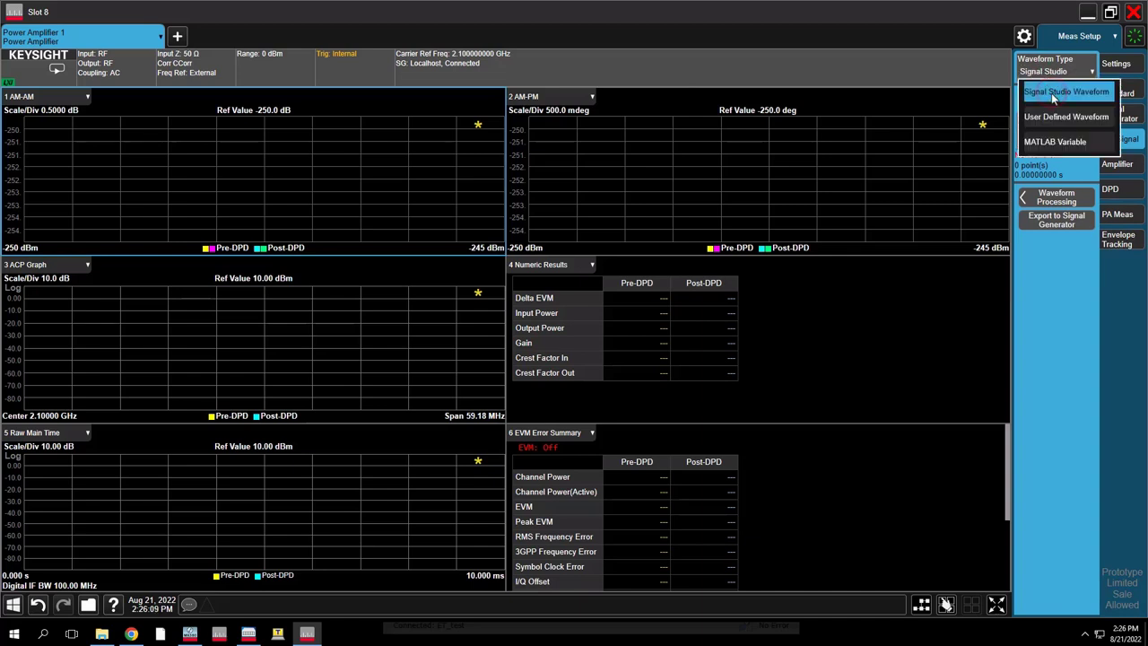
{"action": "left_click", "coordinate": [1054, 99]}
{"action": "left_click", "coordinate": [1051, 100]}
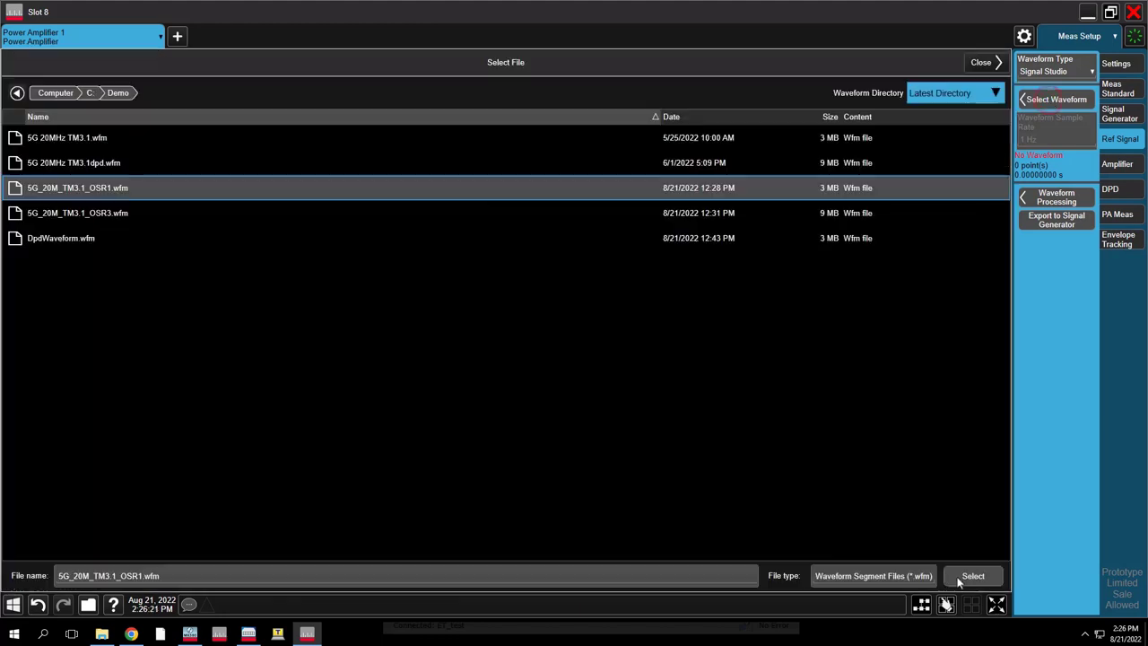
{"action": "key", "text": "Return"}
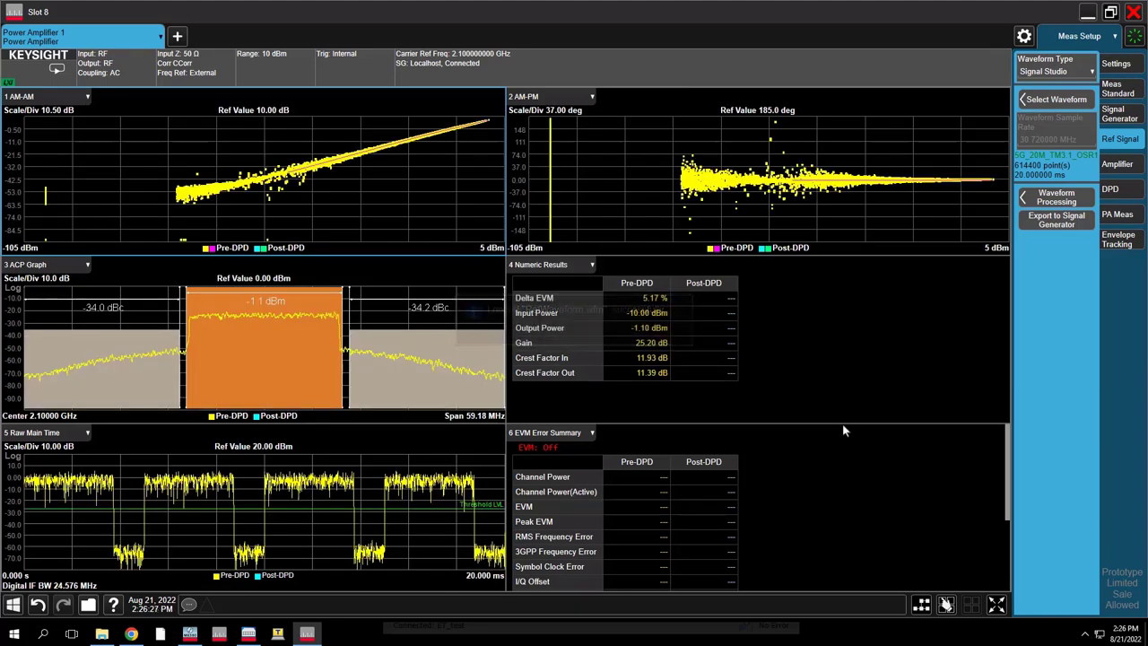
- Set the DPD measurement time to 1 ms
{"action": "left_click", "coordinate": [1115, 190]}
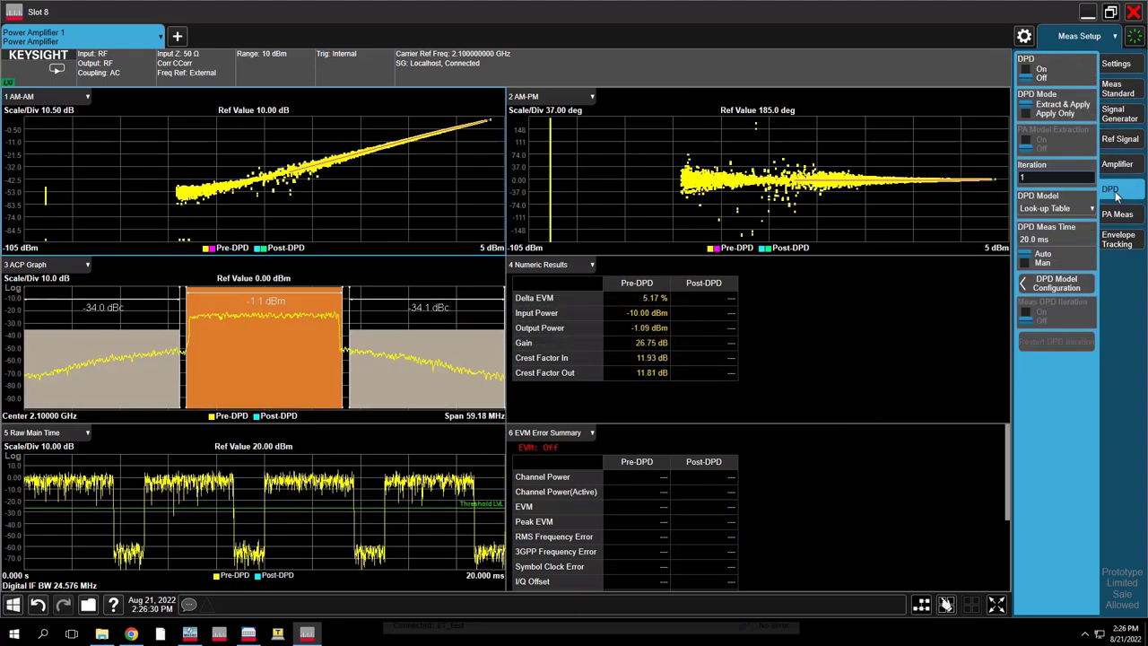
{"action": "left_click", "coordinate": [1030, 238]}
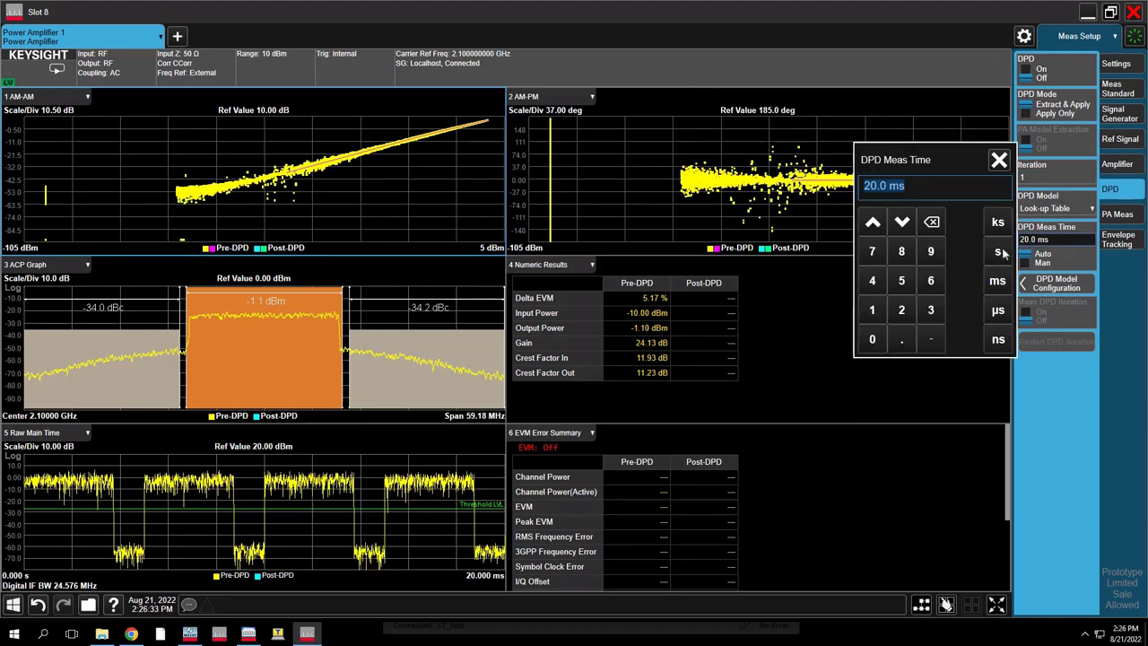
{"action": "left_click", "coordinate": [873, 309]}
{"action": "left_click", "coordinate": [997, 281]}
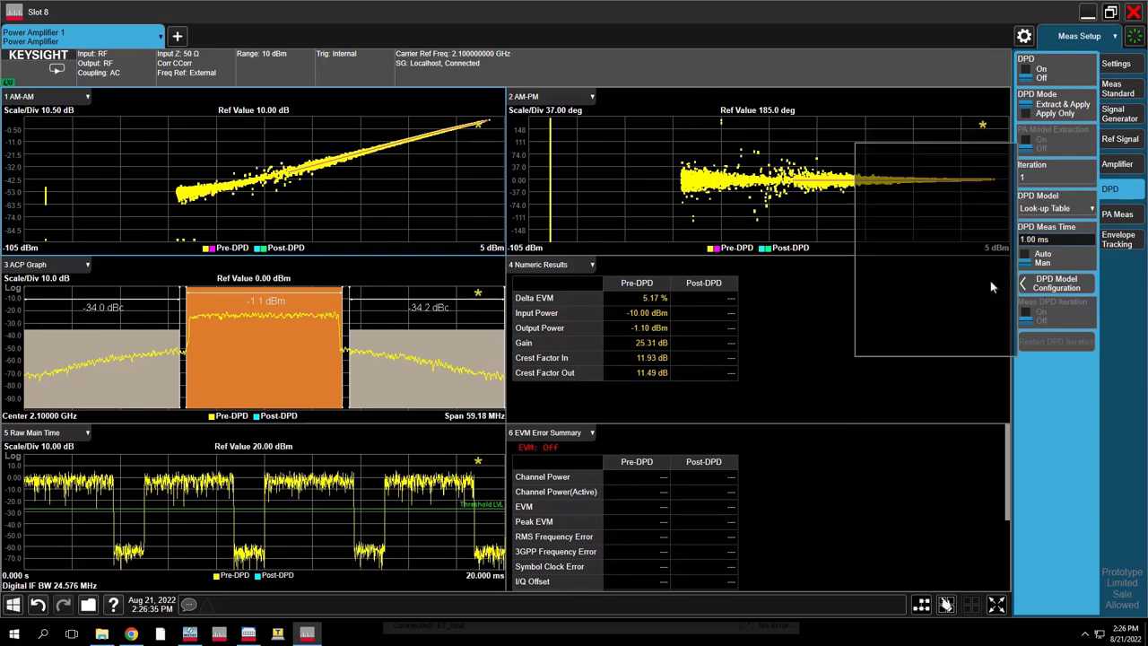
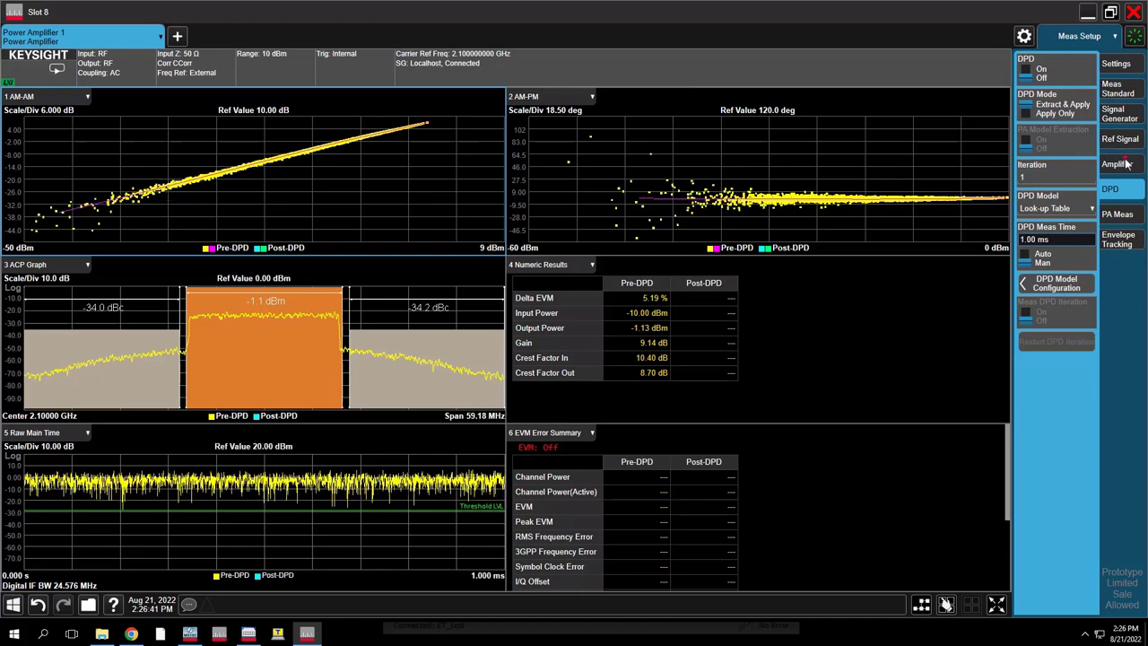
- Set the amplifier's maximum input power to 3 dBm
{"action": "left_click", "coordinate": [1117, 164]}
{"action": "left_click", "coordinate": [1056, 65]}
{"action": "type", "text": "3"}
{"action": "left_click", "coordinate": [996, 104]}
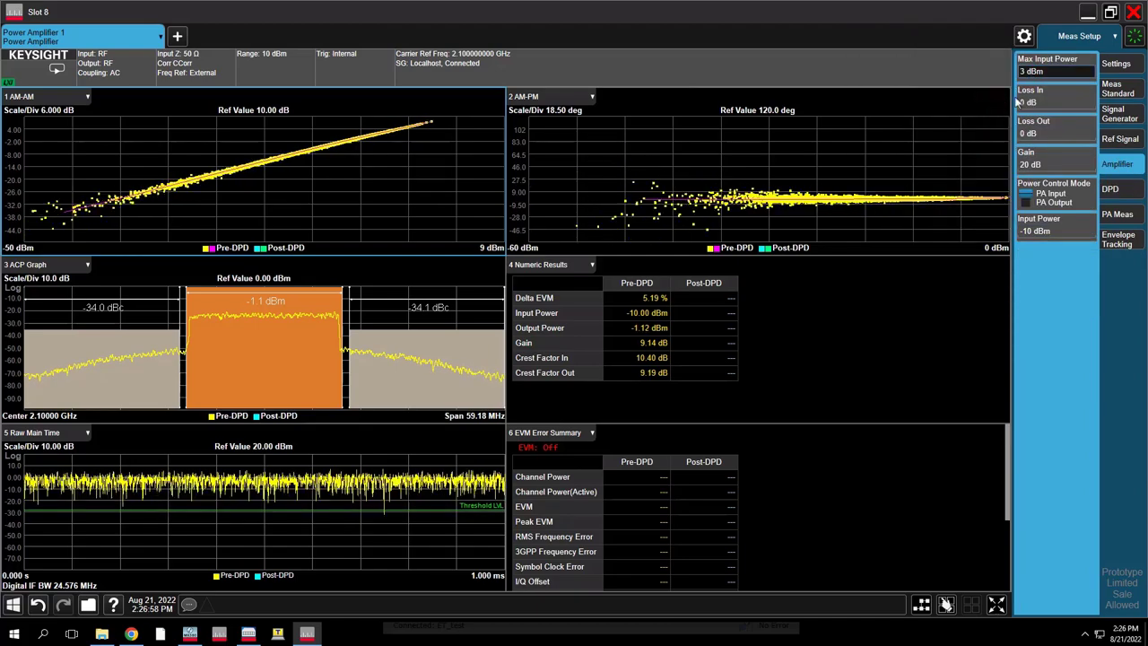
- Set the amplifier's input loss to 4.9 dB and its output loss to 1.6 dB
{"action": "left_click", "coordinate": [1056, 98]}
{"action": "type", "text": "4."}
{"action": "left_click", "coordinate": [932, 135]}
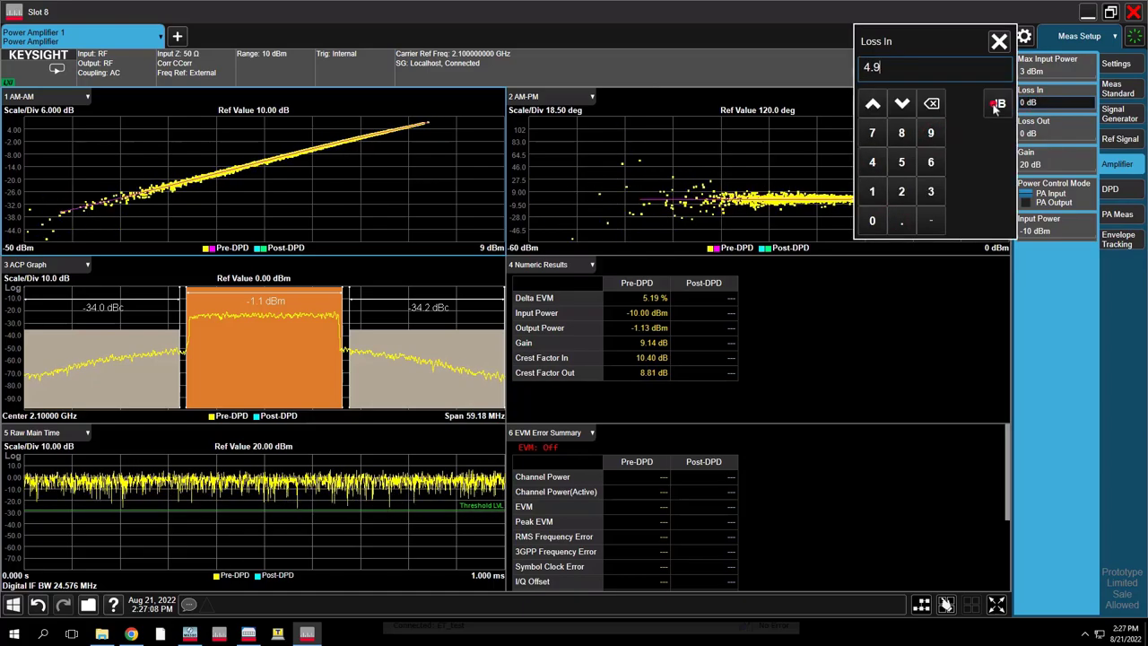
{"action": "left_click", "coordinate": [997, 104]}
{"action": "left_click", "coordinate": [1056, 127]}
{"action": "left_click", "coordinate": [872, 194]}
{"action": "left_click", "coordinate": [901, 223]}
{"action": "left_click", "coordinate": [930, 164]}
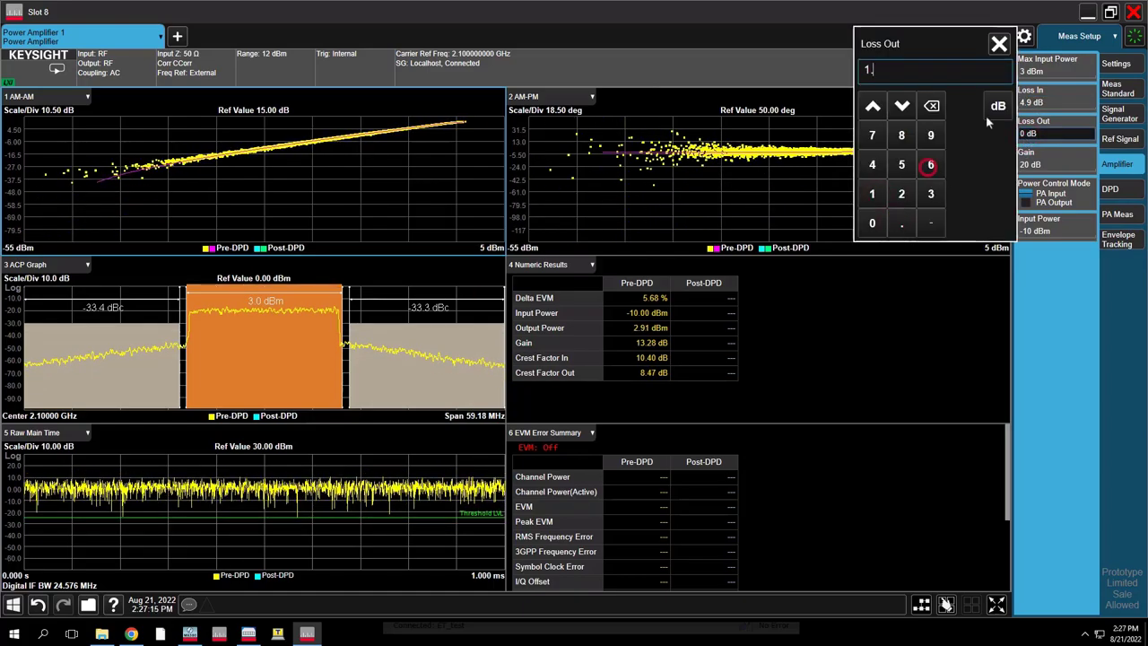
{"action": "left_click", "coordinate": [997, 105]}
- Set the amplifier's gain to 15.6 dB
{"action": "left_click", "coordinate": [1056, 164]}
{"action": "left_click", "coordinate": [874, 224]}
{"action": "left_click", "coordinate": [902, 194]}
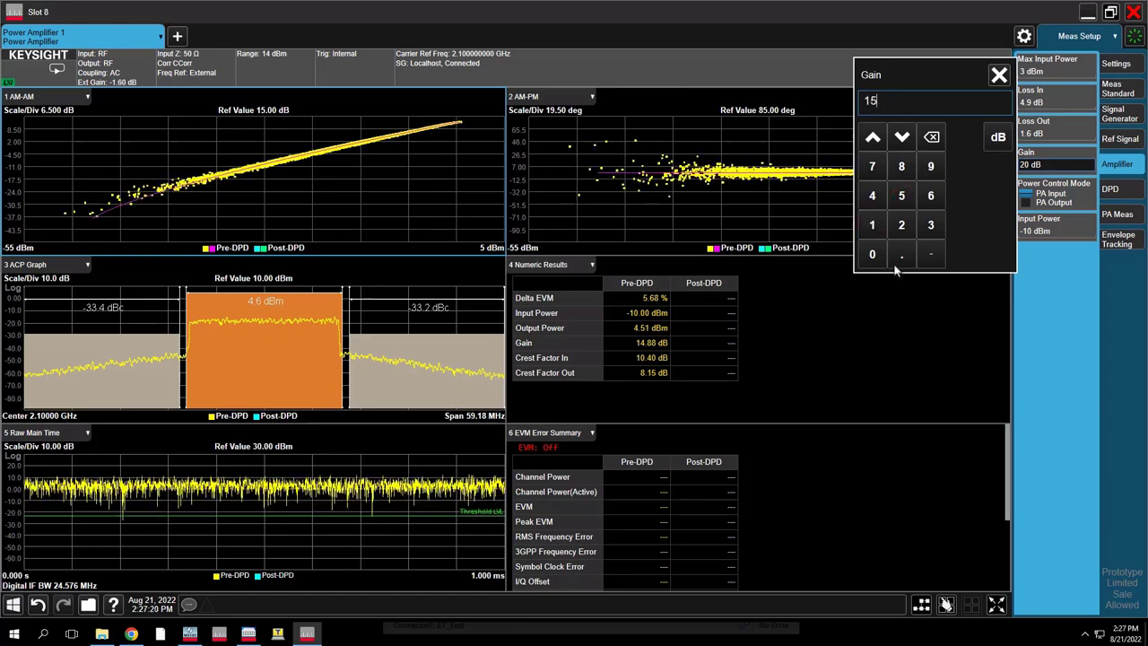
{"action": "left_click", "coordinate": [901, 254]}
{"action": "left_click", "coordinate": [930, 195]}
{"action": "left_click", "coordinate": [997, 136]}
- Set the amplifier's input power to -2 dBm
{"action": "left_click", "coordinate": [1029, 234]}
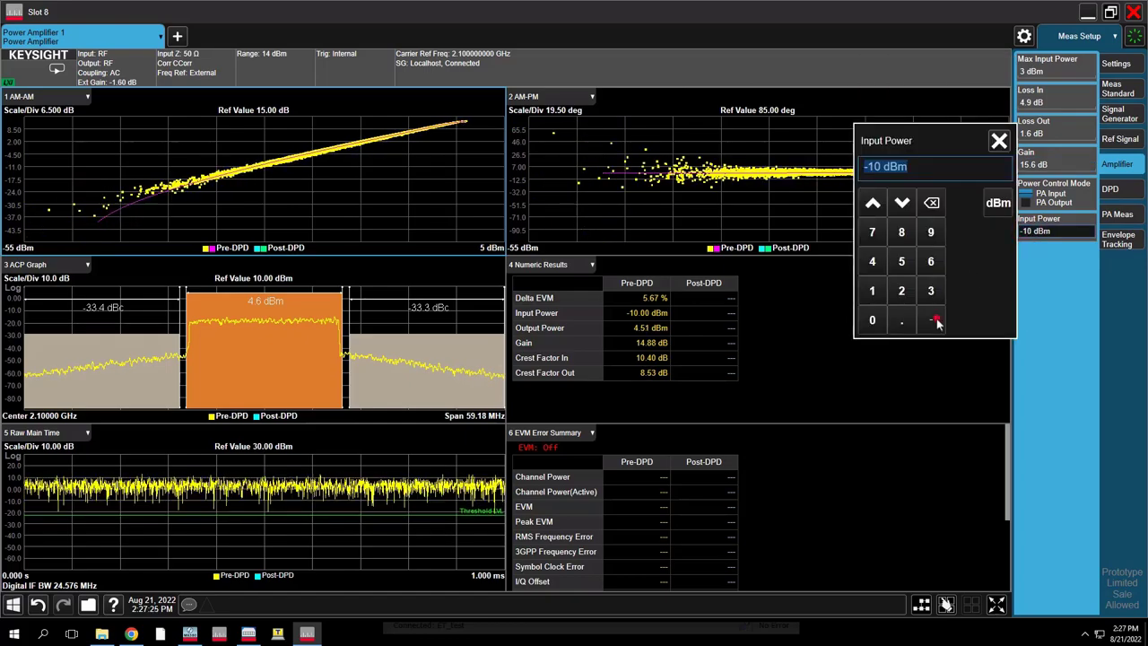
{"action": "left_click", "coordinate": [935, 322]}
{"action": "left_click", "coordinate": [905, 295]}
{"action": "left_click", "coordinate": [996, 223]}
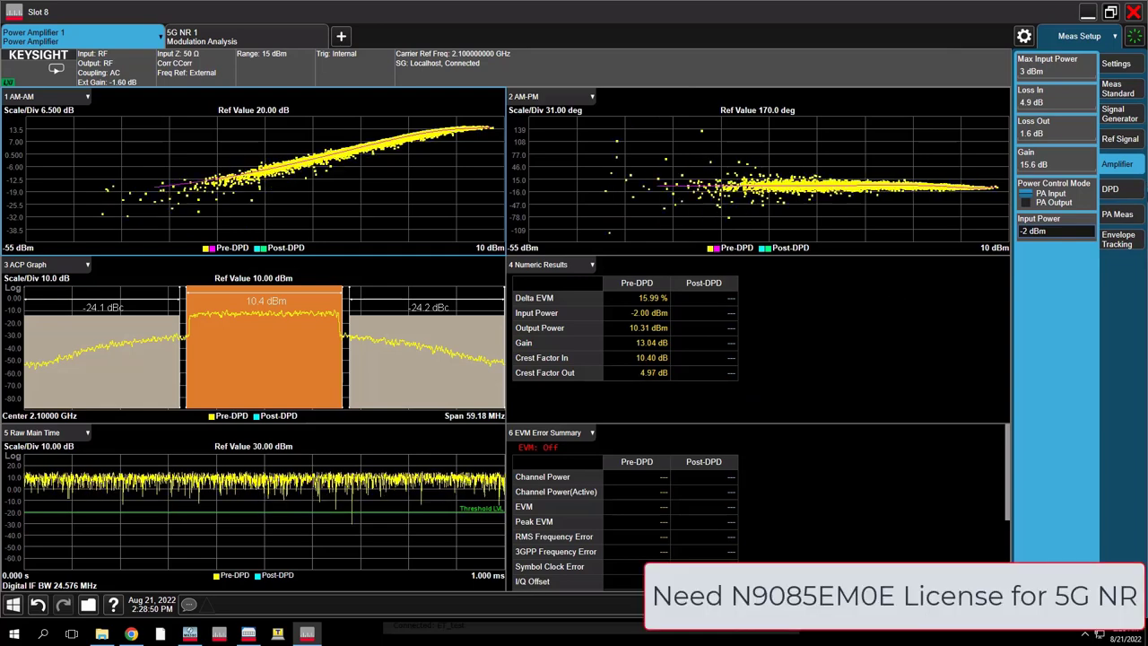
- Turn on the EVM measurement for the 5GNR format and preset its settings from the 5GNR EVM measurement
{"action": "left_click", "coordinate": [1112, 215]}
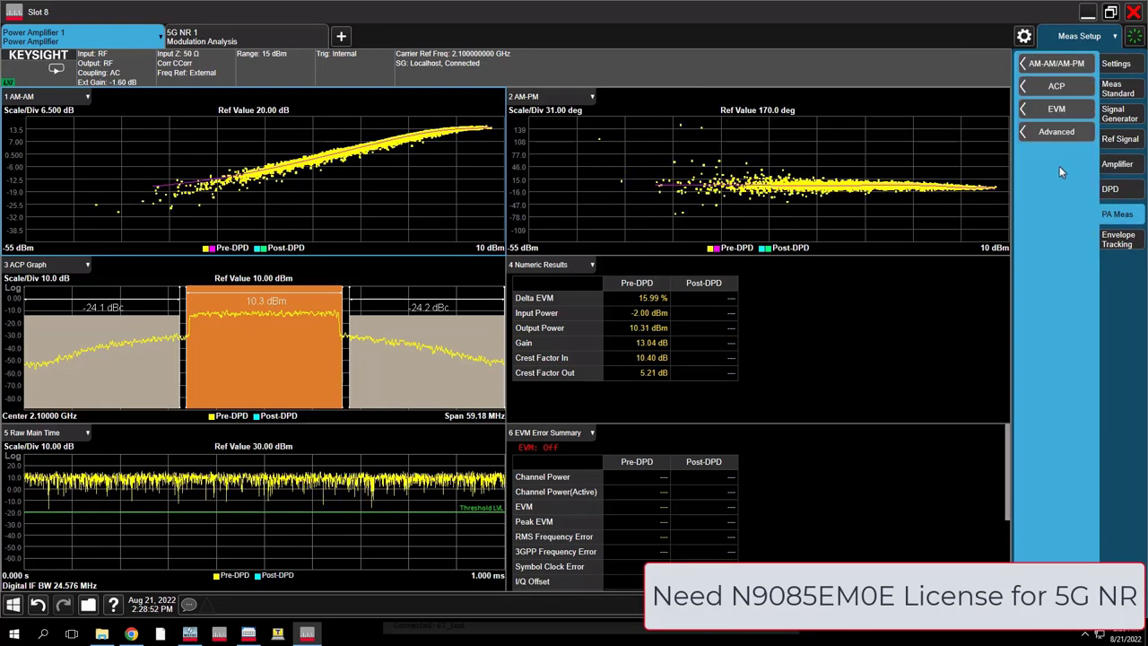
{"action": "left_click", "coordinate": [1032, 109]}
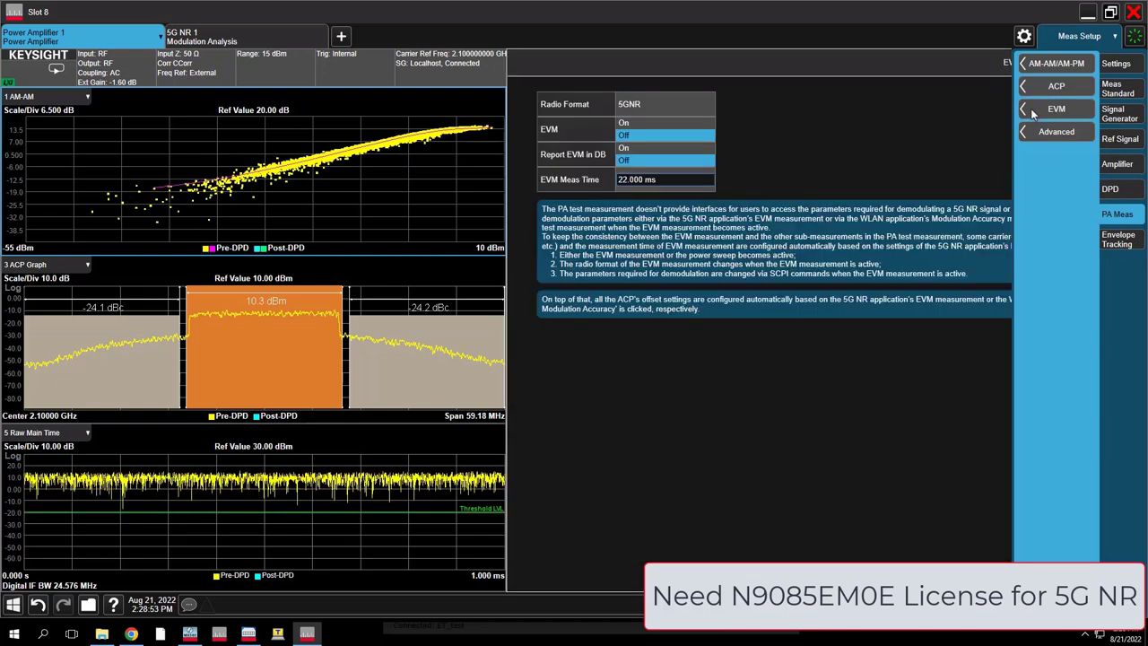
{"action": "left_click", "coordinate": [138, 123]}
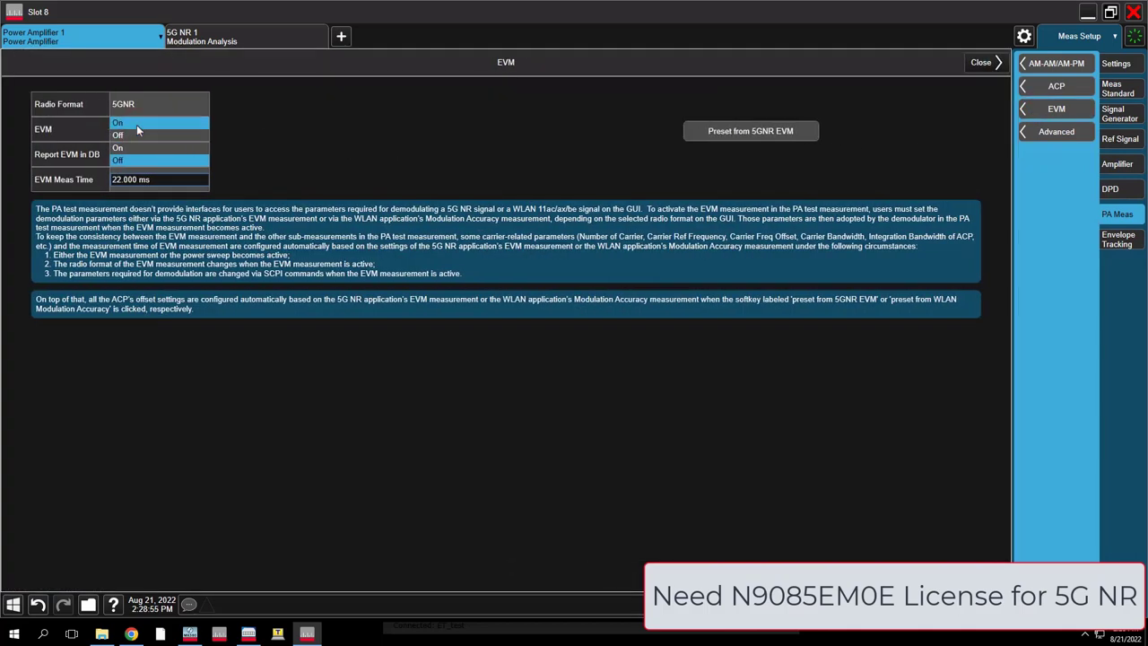
{"action": "left_click", "coordinate": [755, 135]}
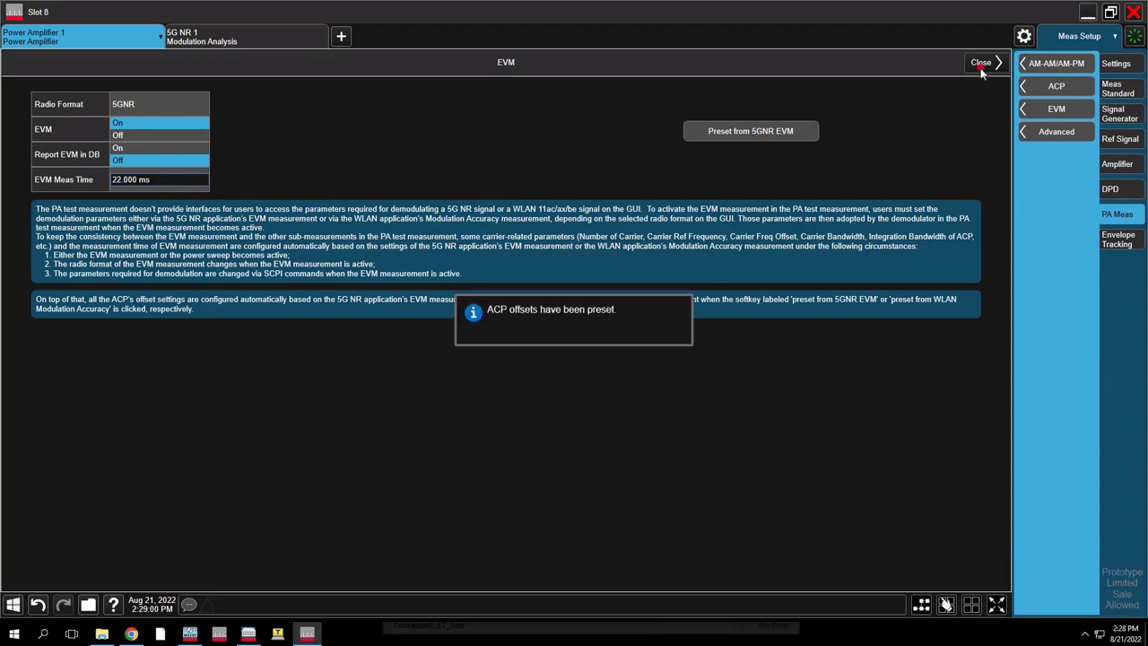
- Set the PXIe AWG slot number to 9 for envelope tracking and connect the envelope signal generator
{"action": "key", "text": "Escape"}
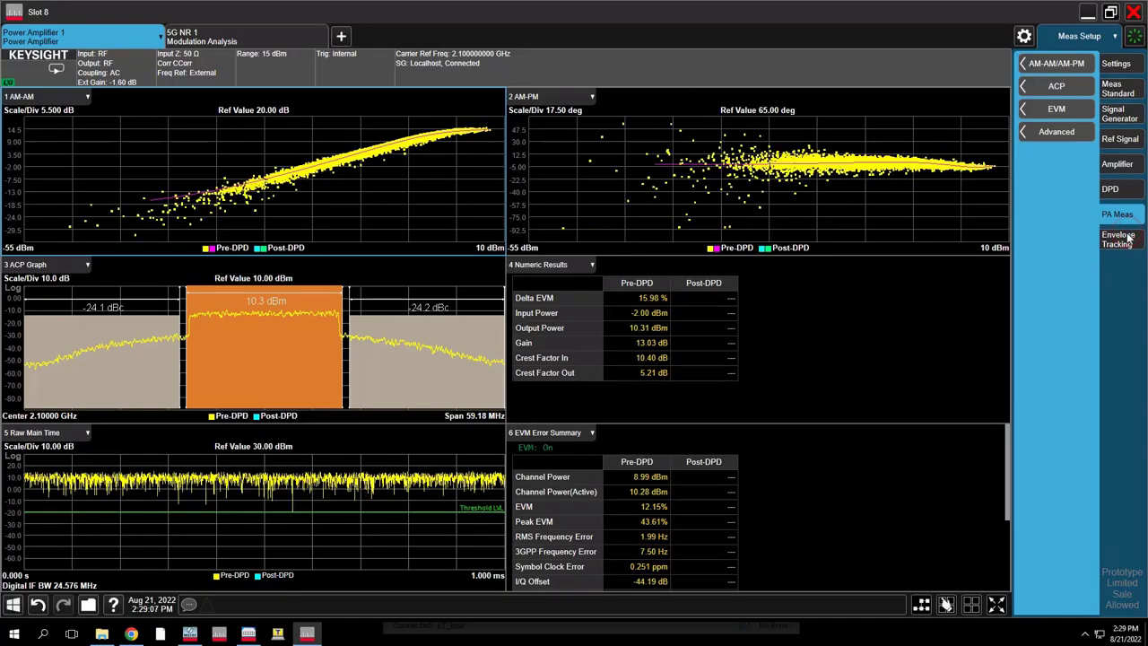
{"action": "left_click", "coordinate": [1120, 238]}
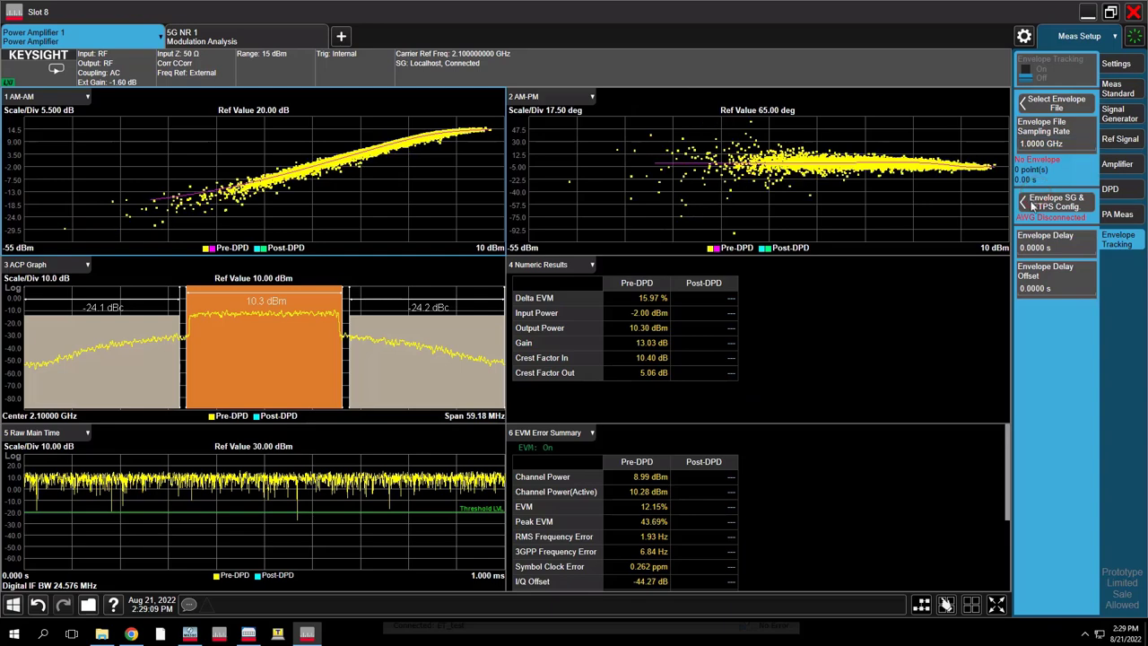
{"action": "left_click", "coordinate": [1032, 207]}
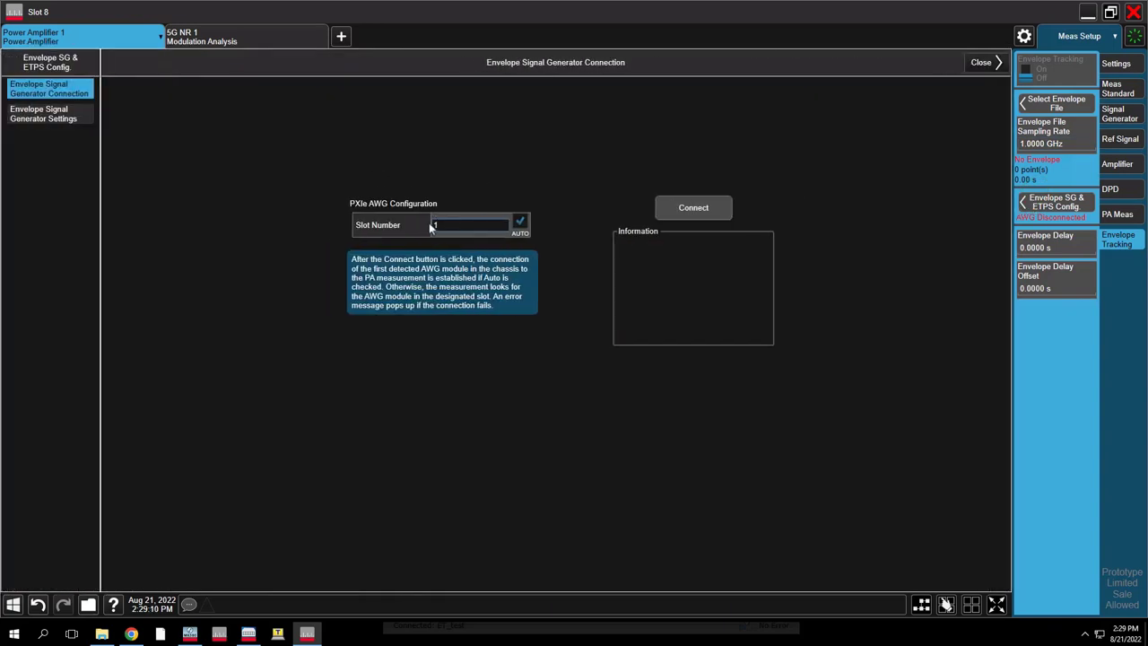
{"action": "left_click", "coordinate": [429, 225]}
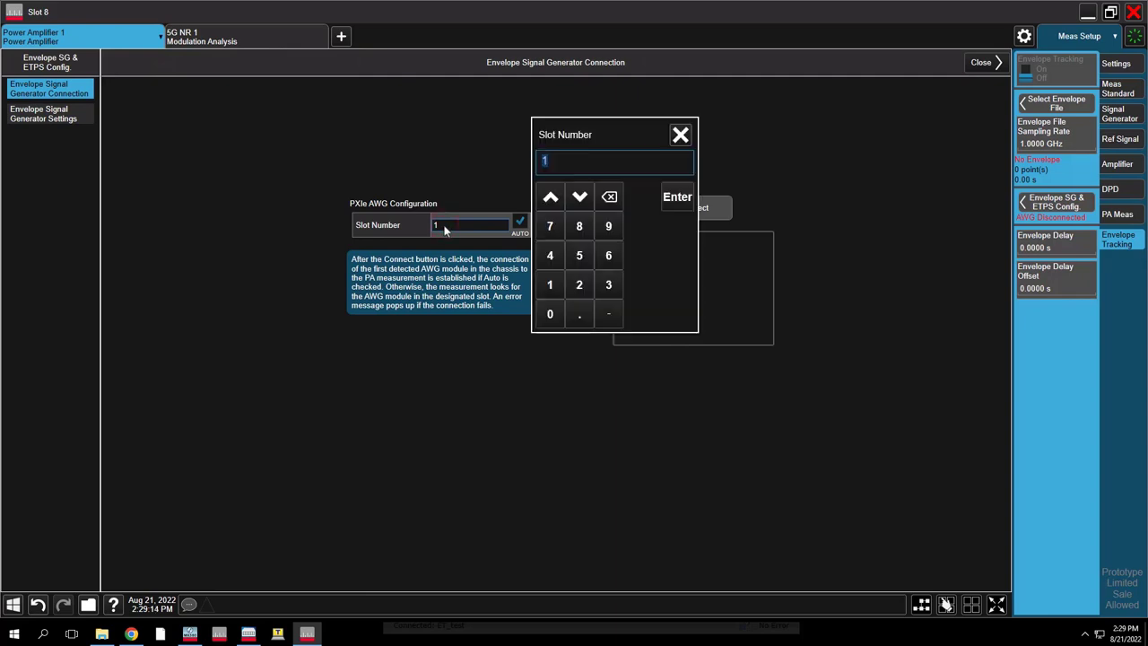
{"action": "left_click", "coordinate": [608, 226]}
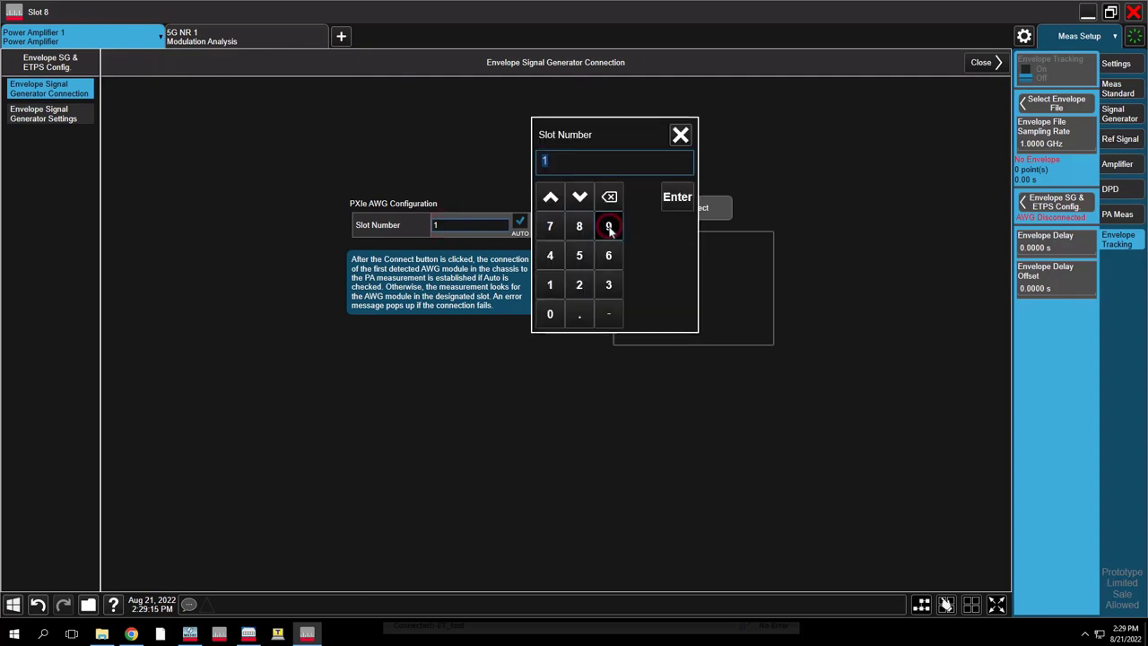
{"action": "left_click", "coordinate": [676, 199]}
{"action": "left_click", "coordinate": [690, 208]}
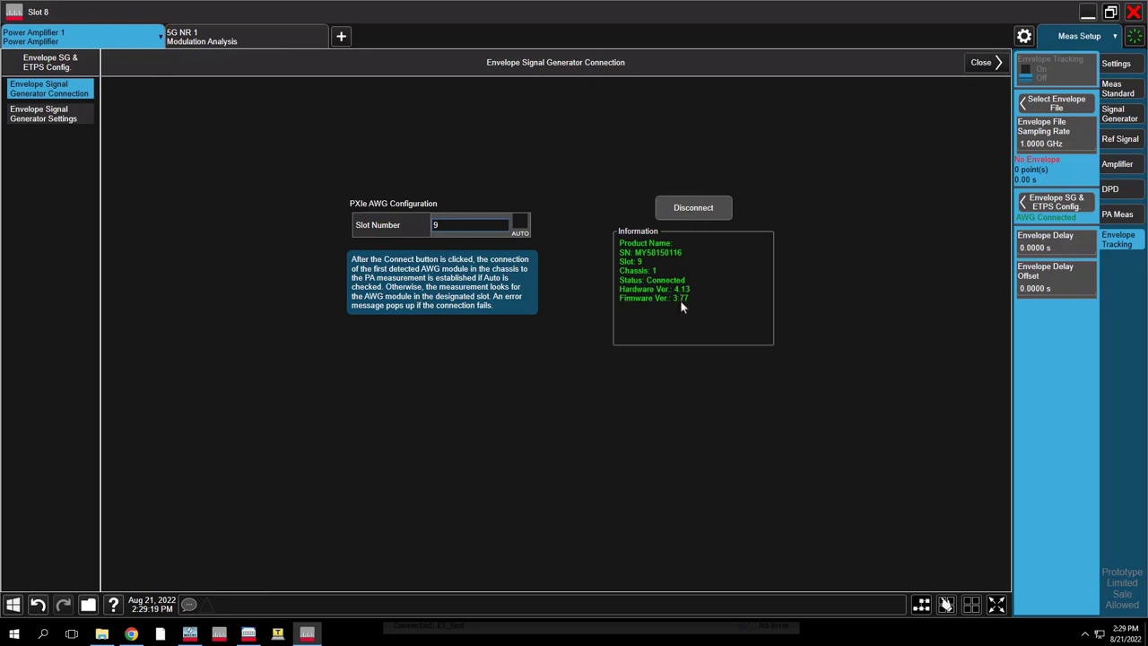
- Configure the envelope signal generator with a 30.72 MHz file sampling rate, 1 V peak ETPS input voltage and its output on
{"action": "left_click", "coordinate": [77, 119]}
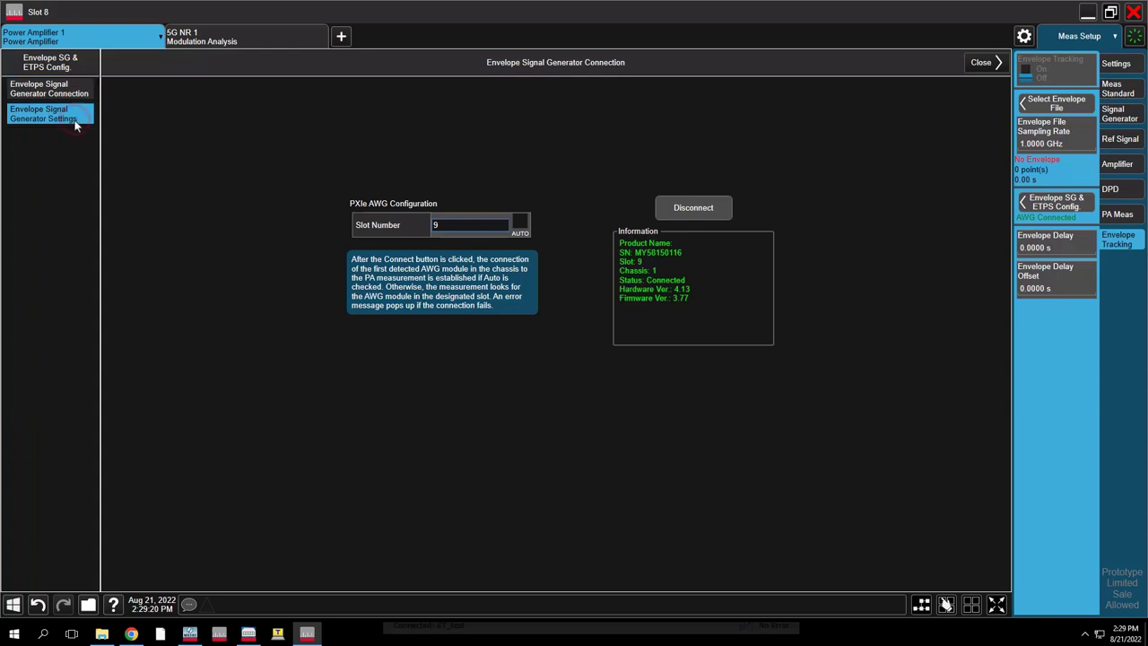
{"action": "left_click", "coordinate": [266, 204]}
{"action": "left_click", "coordinate": [266, 230]}
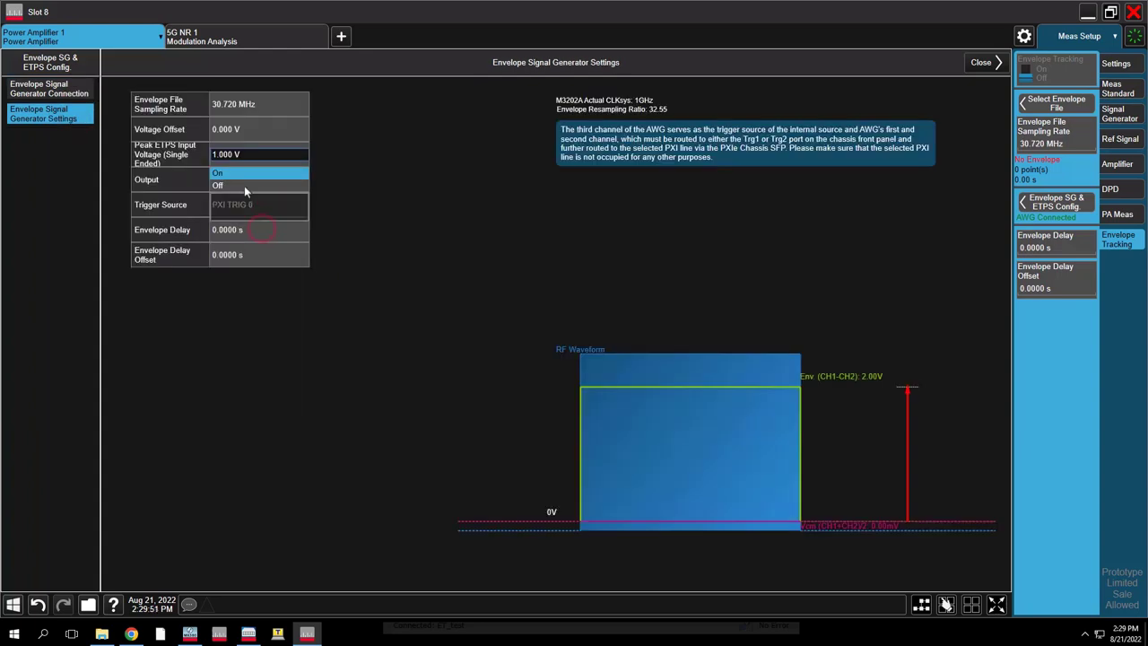
{"action": "left_click", "coordinate": [969, 64]}
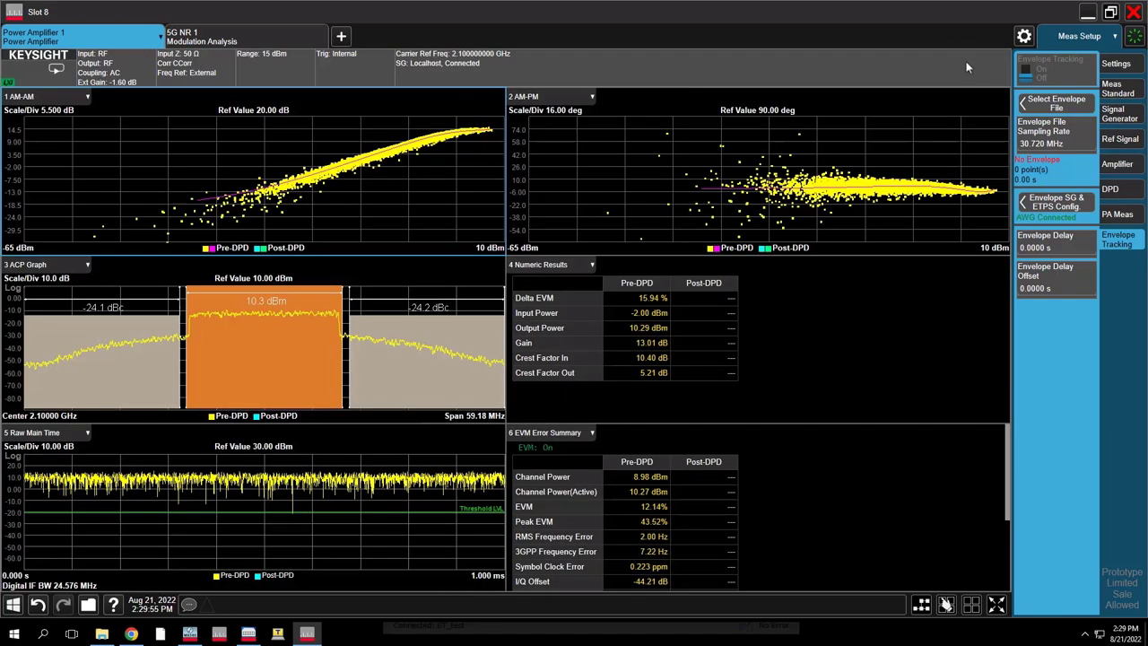
- Load the envelope file "5GNR 20MHZ TM3_1 POWER ENVELOPE.bin" and turn on envelope tracking
{"action": "left_click", "coordinate": [1024, 104]}
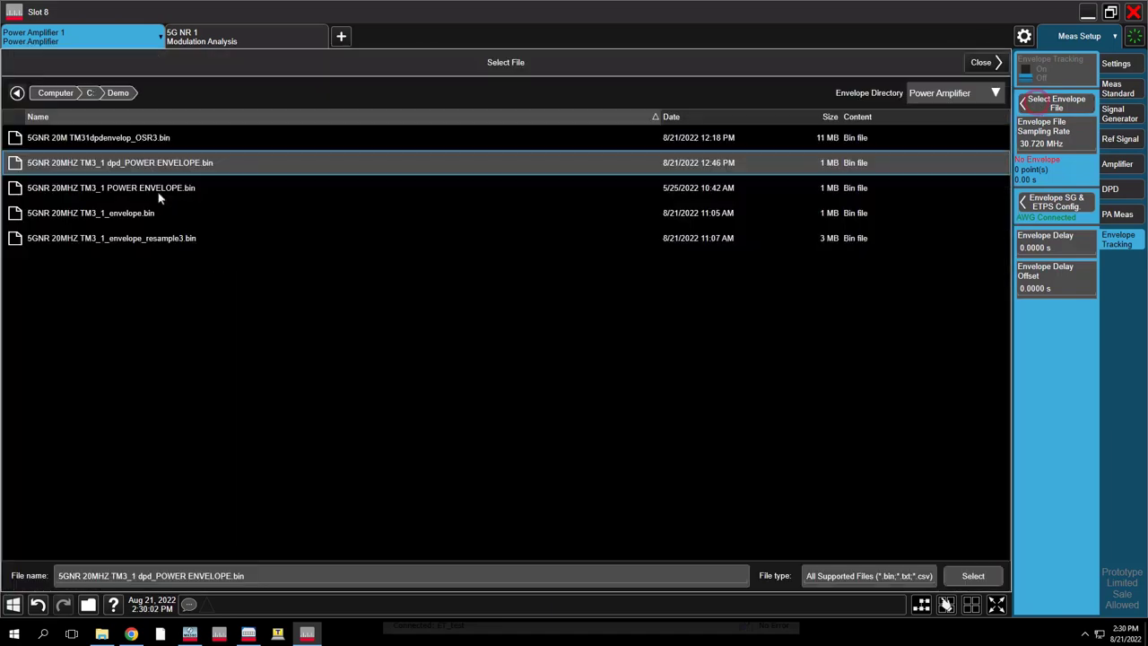
{"action": "left_click", "coordinate": [151, 188]}
{"action": "left_click", "coordinate": [973, 576]}
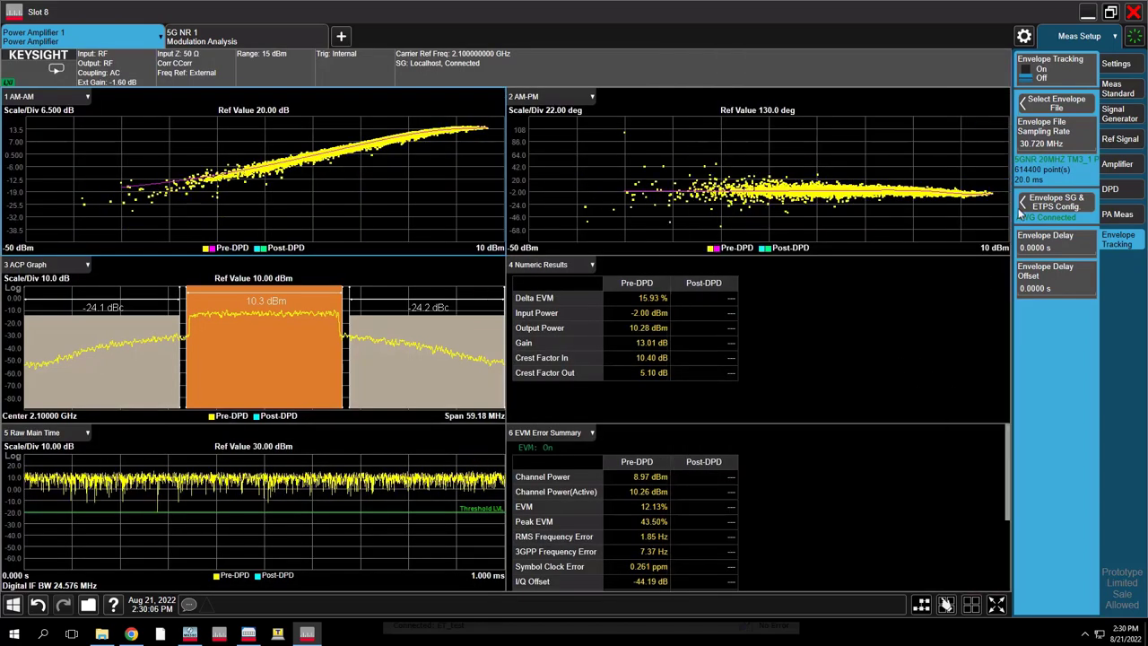
{"action": "left_click", "coordinate": [1026, 78]}
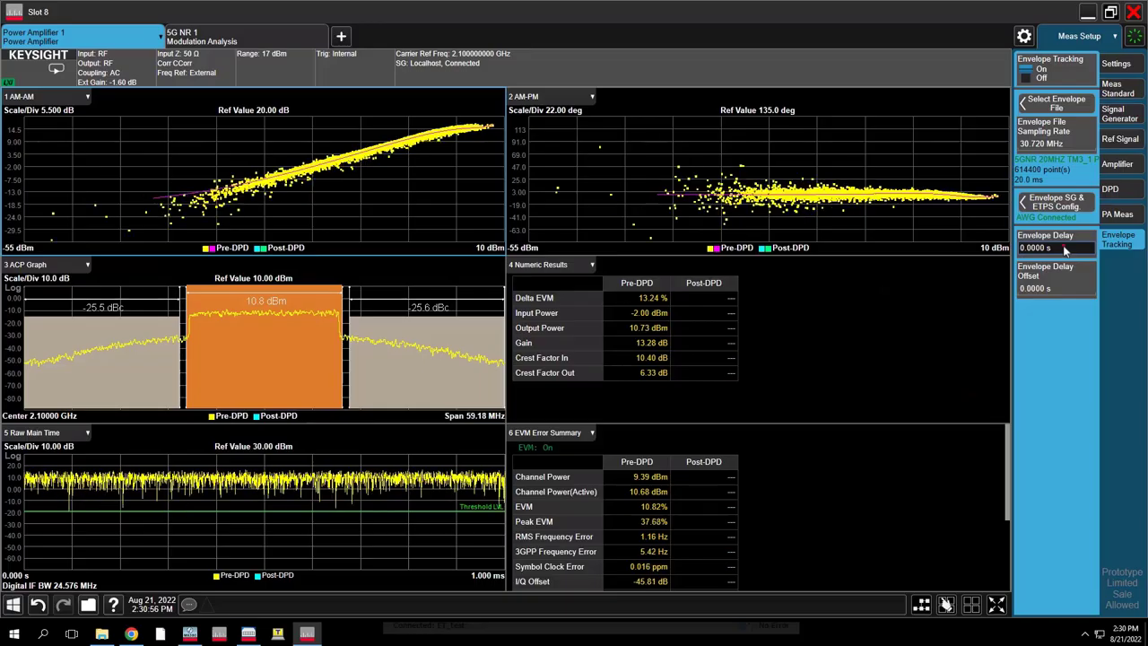
- Set the envelope delay to 459 ns
{"action": "left_click", "coordinate": [1063, 250]}
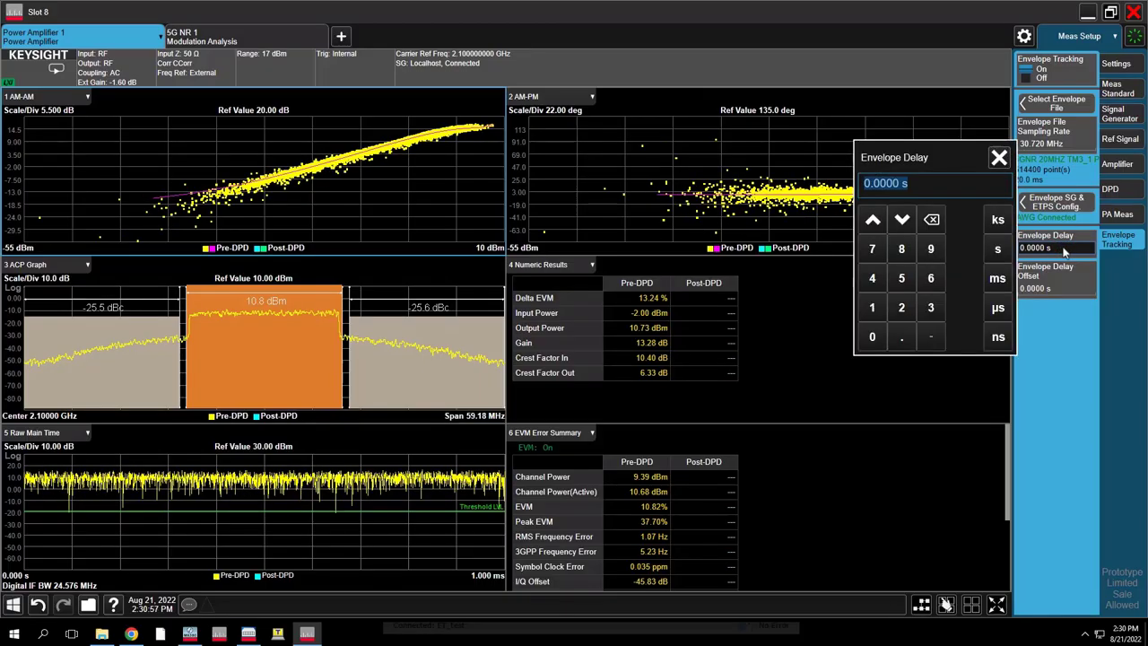
{"action": "left_click", "coordinate": [871, 278]}
{"action": "left_click", "coordinate": [901, 278]}
{"action": "left_click", "coordinate": [930, 253]}
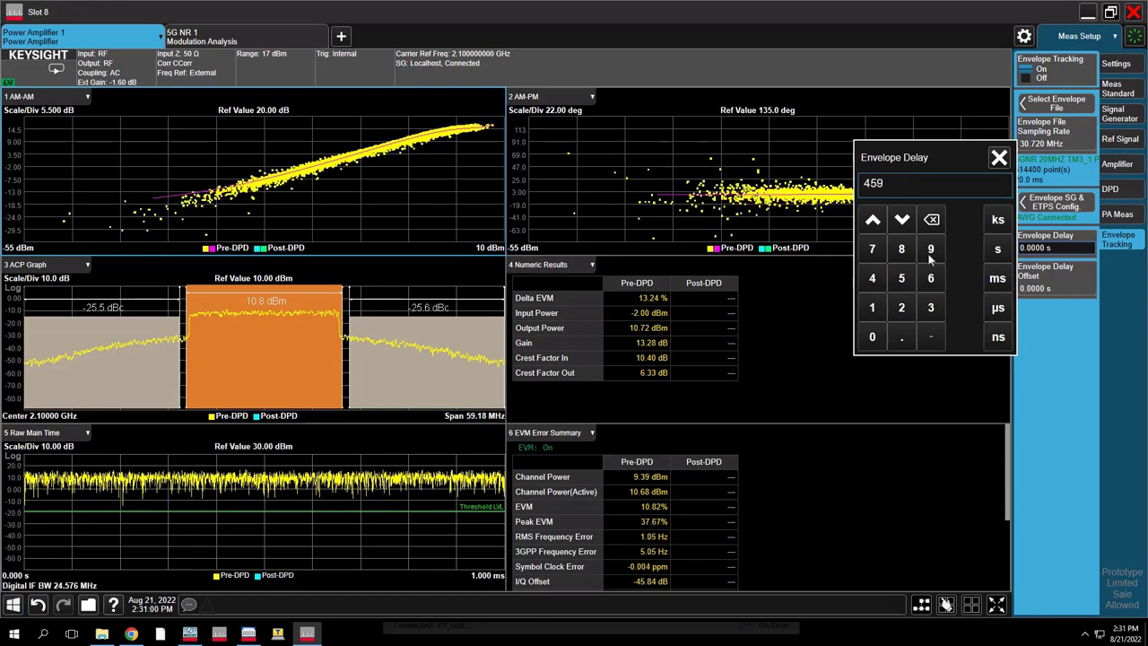
{"action": "left_click", "coordinate": [994, 337]}
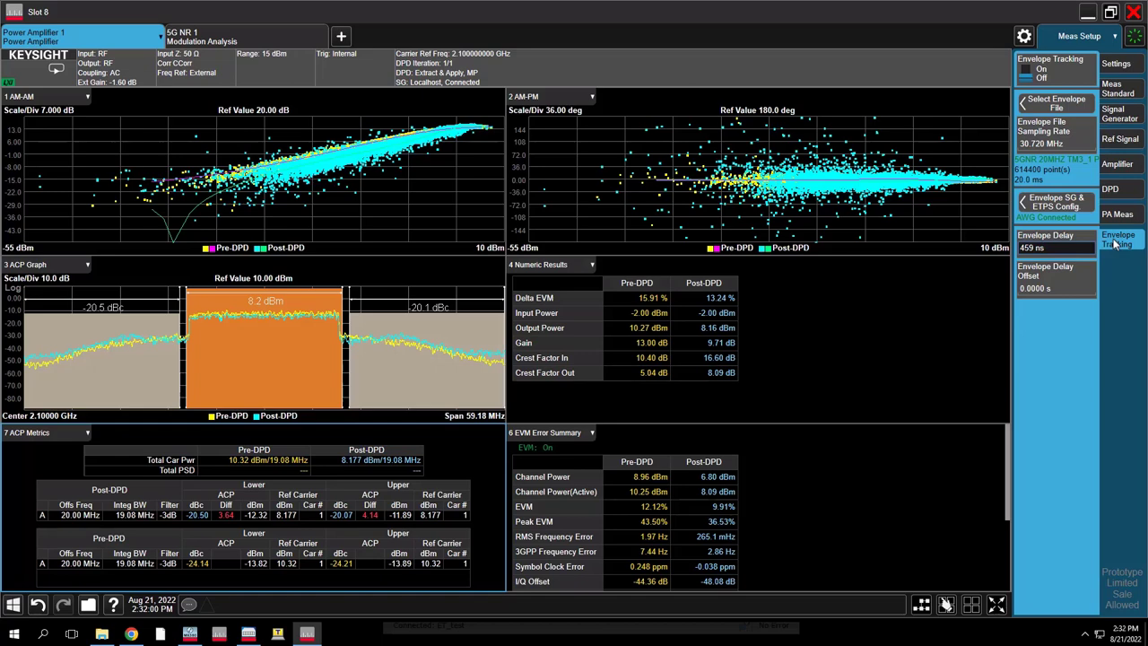
- Load the DPD envelope file "5GNR 20MHZ TM3_1 dpd_POWER ENVELOPE.bin" and turn on envelope tracking
{"action": "left_click", "coordinate": [1056, 105]}
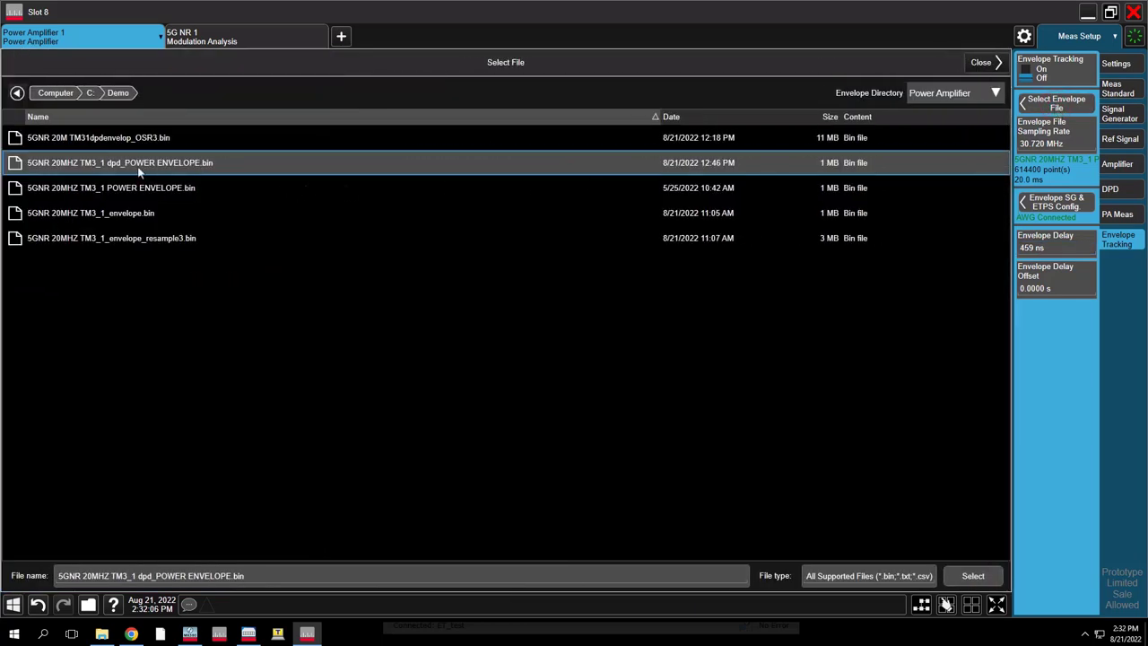
{"action": "left_click", "coordinate": [974, 575]}
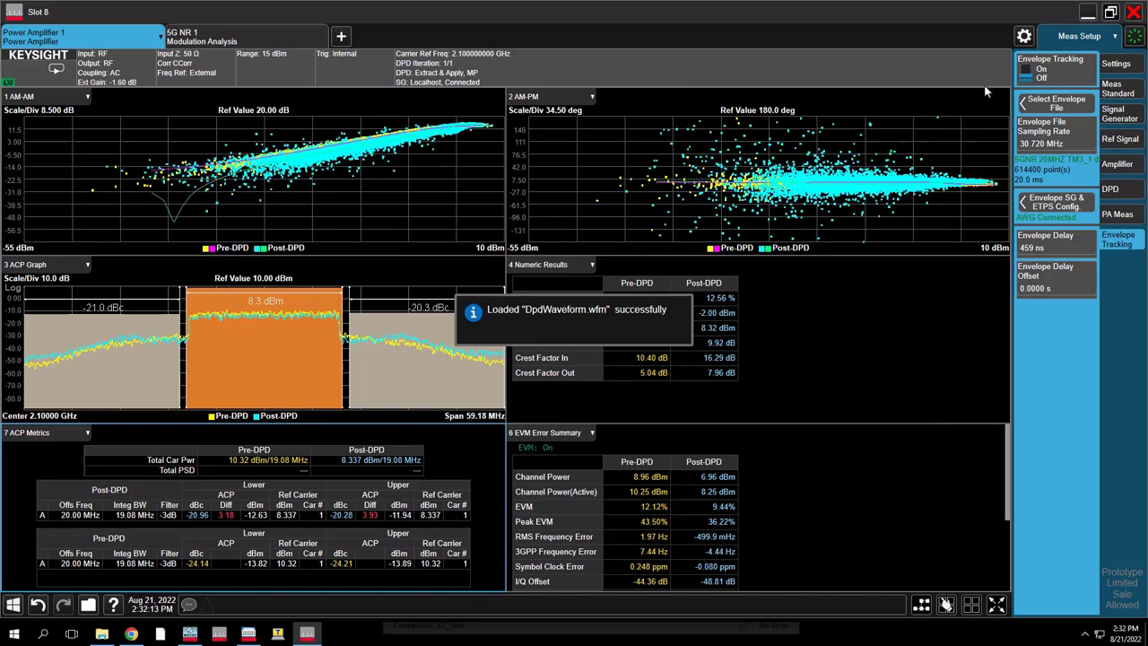
{"action": "left_click", "coordinate": [1028, 78]}
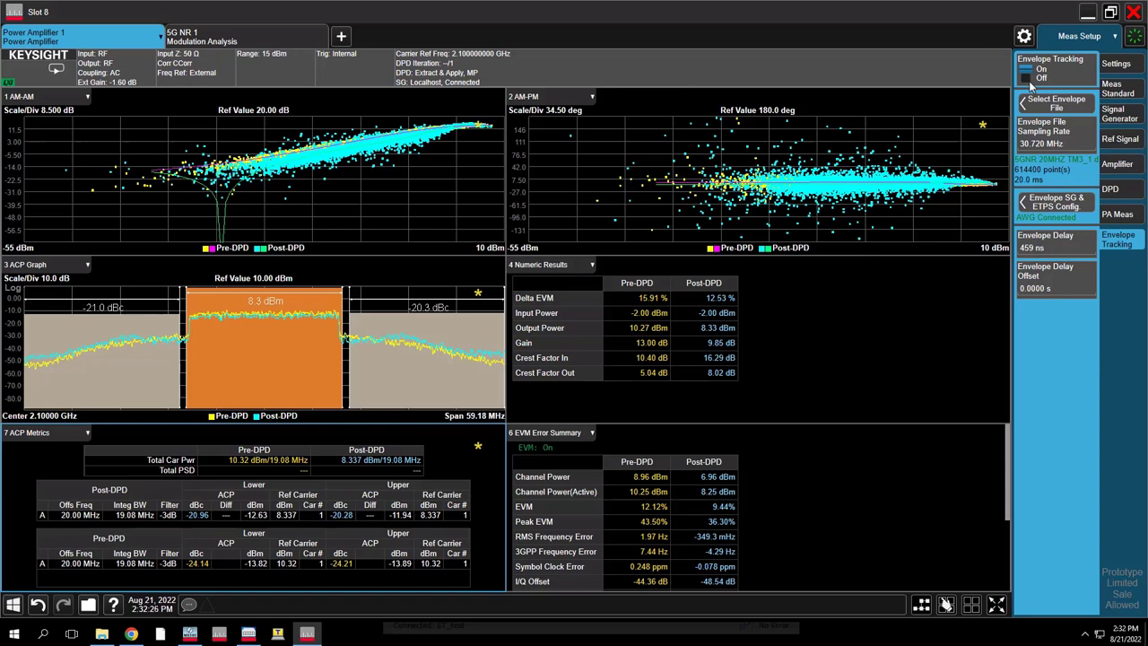
{"action": "left_click", "coordinate": [1030, 79]}
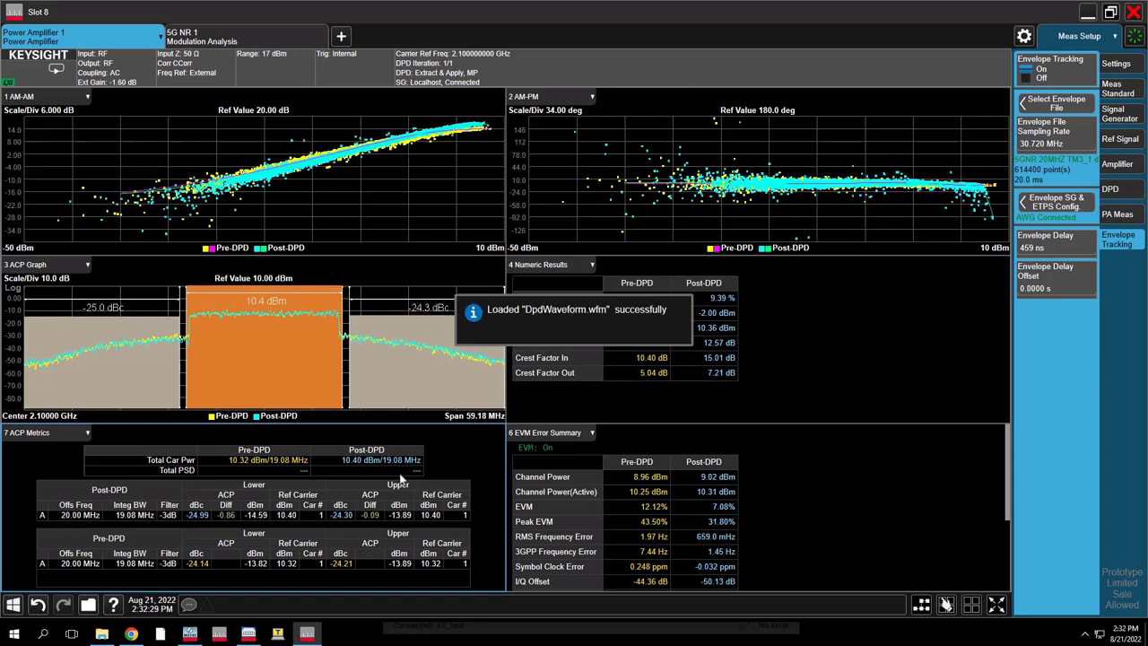